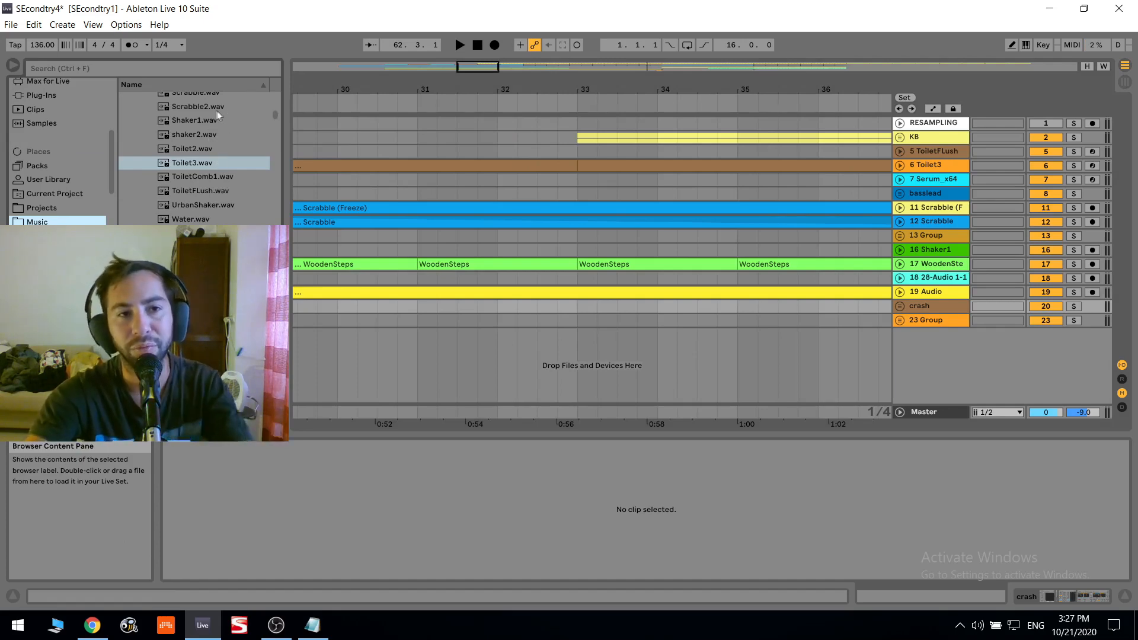
Audition the Rolling3, ToiletFLush, WoodenSteps and Water samples in the AlienWorkshop folder
scroll(219, 141, up, 1)
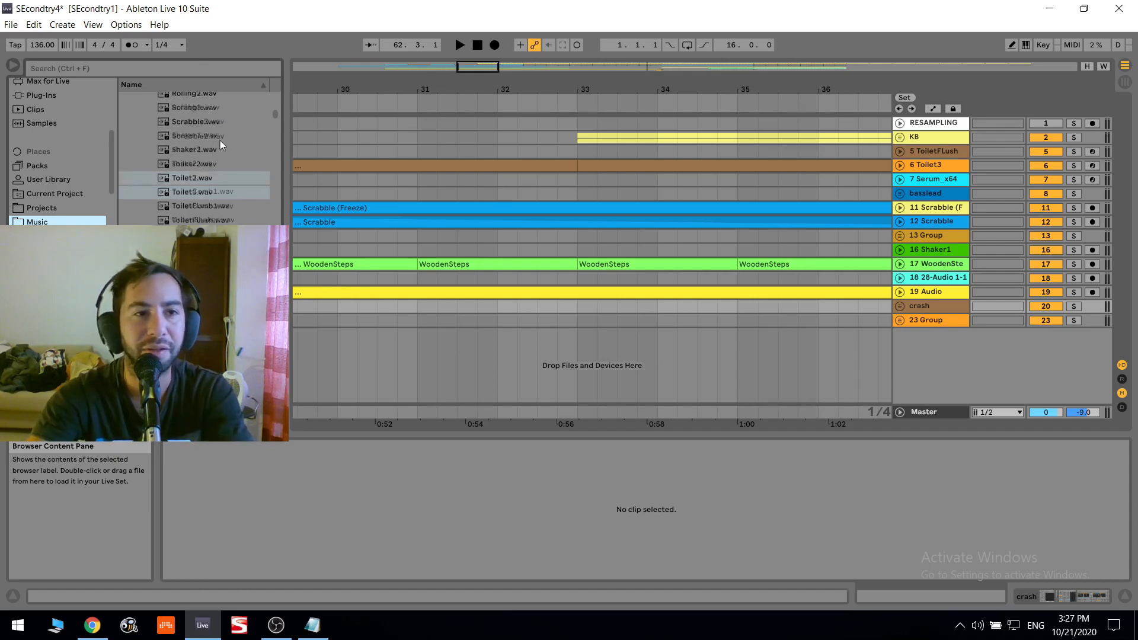
click(194, 112)
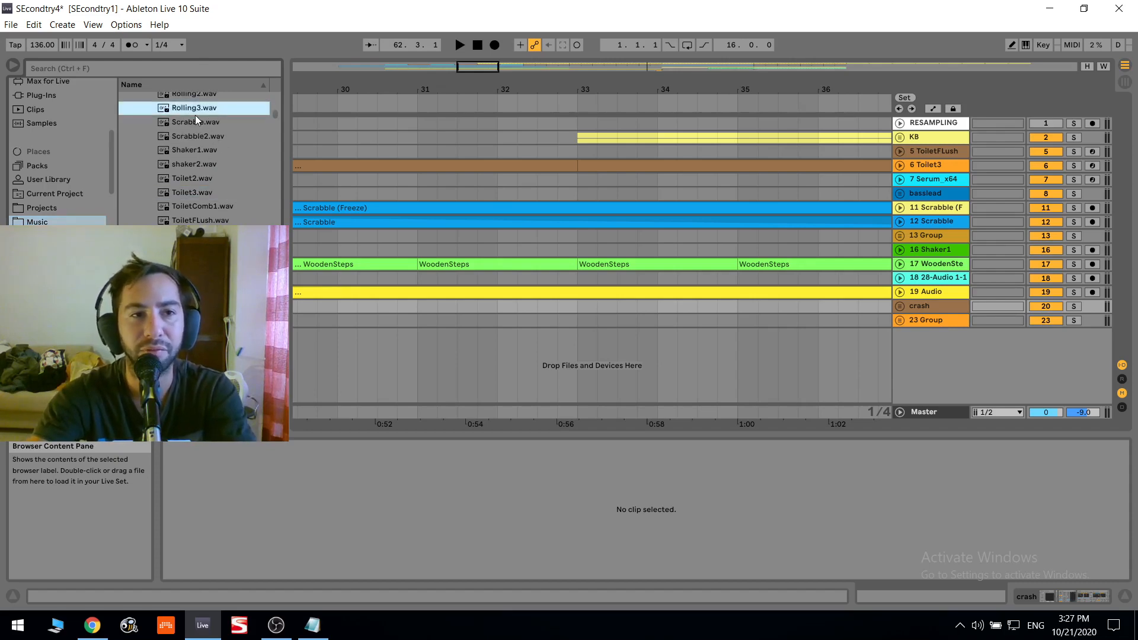
click(205, 219)
scroll(213, 190, down, 2)
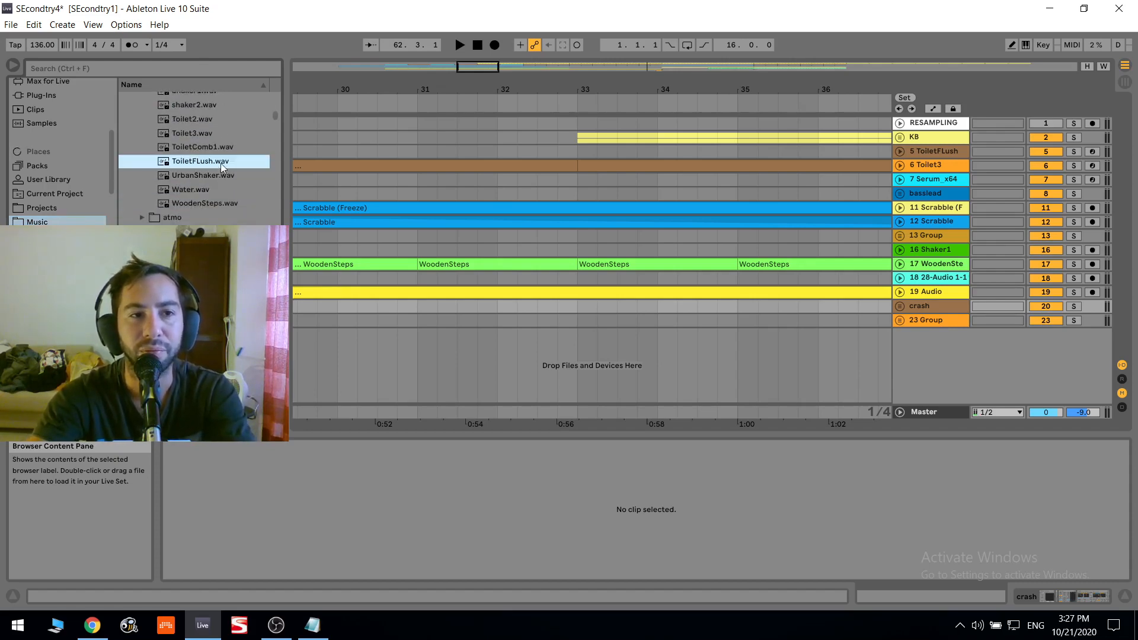
click(199, 203)
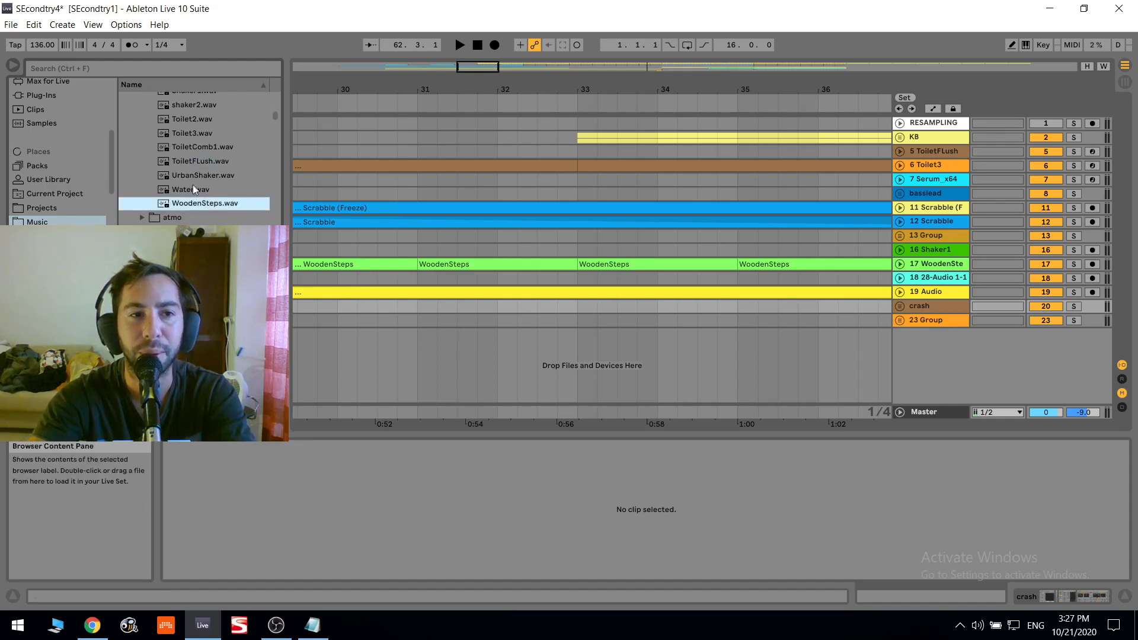
click(192, 188)
Audition the Open1, MetalStuff, MetalScrap2, MetalHats and MetalScrap samples in the same folder
scroll(205, 155, up, 4)
click(202, 112)
key(Down)
key(Down)
key(Down)
click(202, 141)
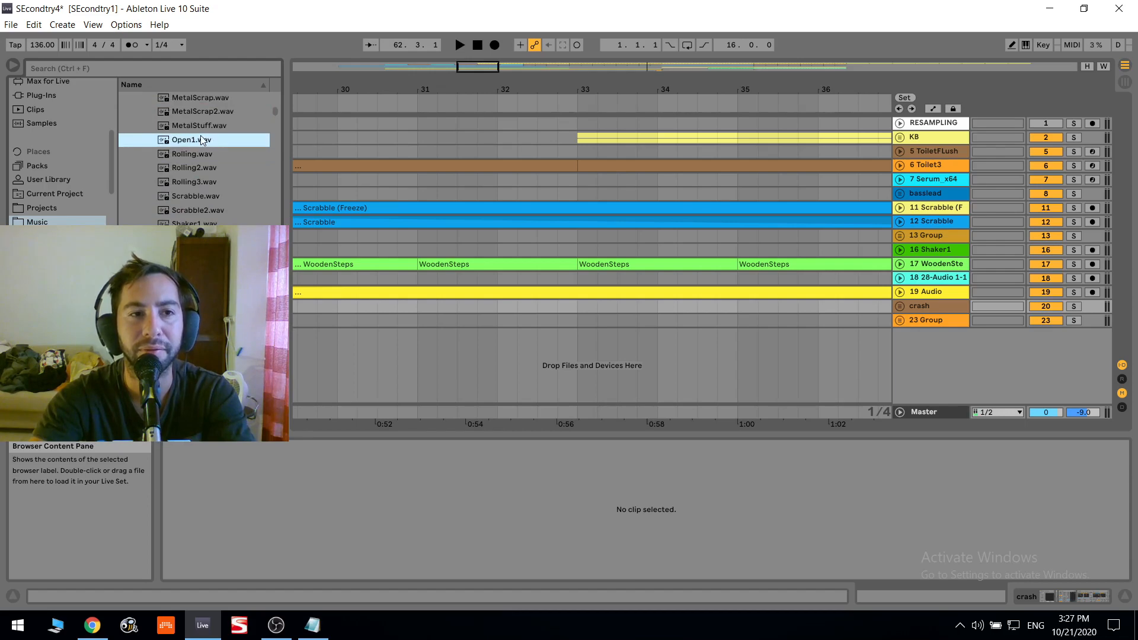
click(212, 126)
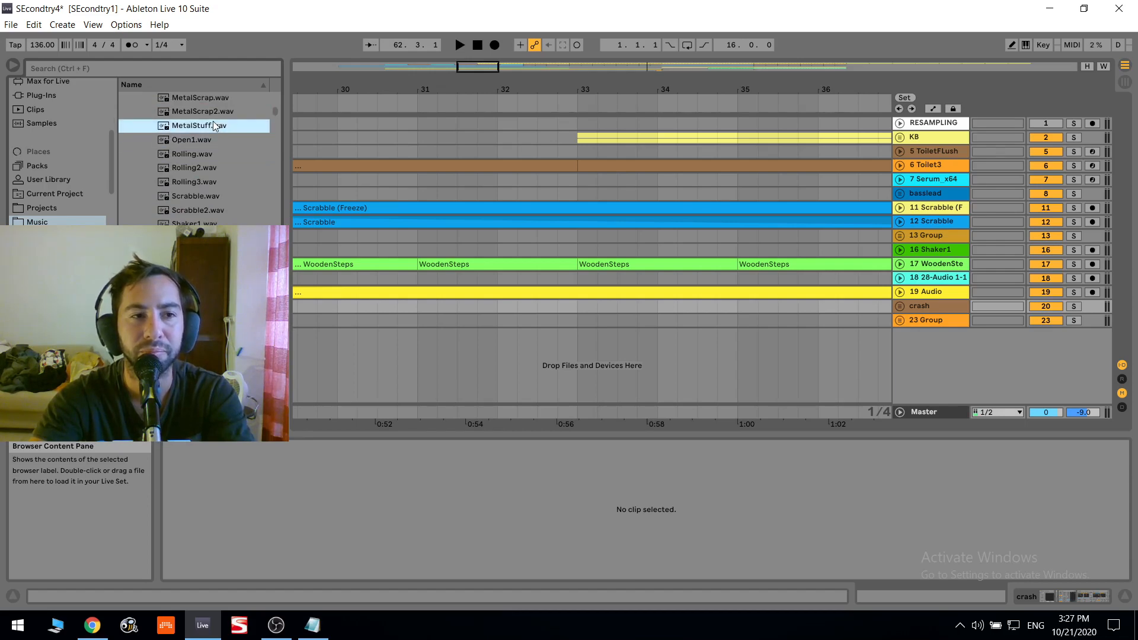
click(212, 115)
scroll(205, 144, up, 3)
click(206, 144)
click(209, 173)
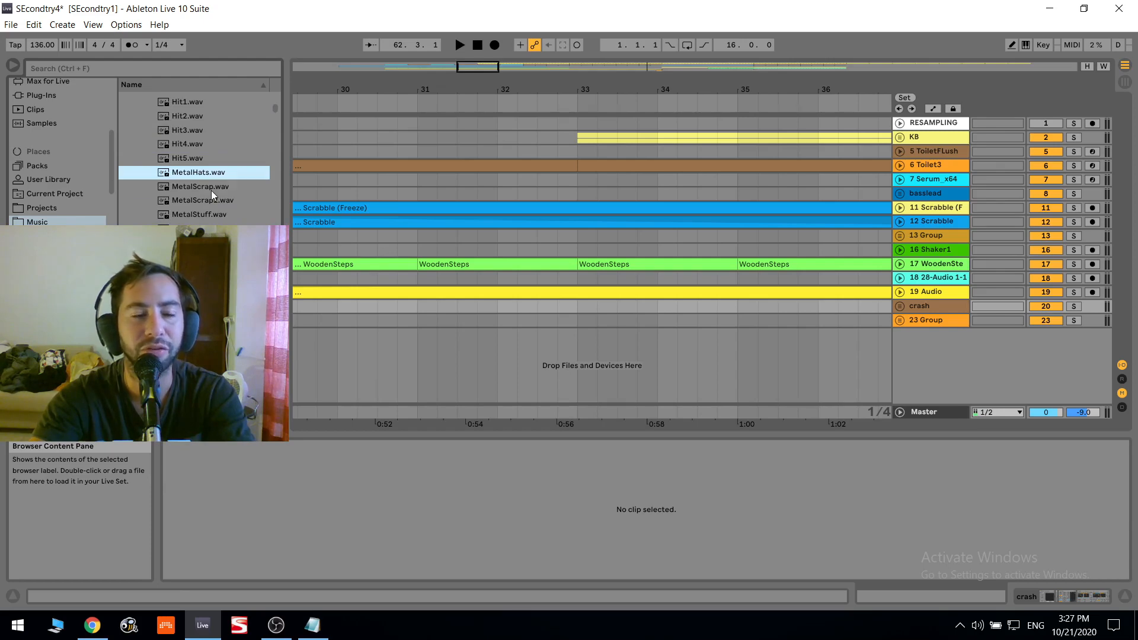
click(212, 189)
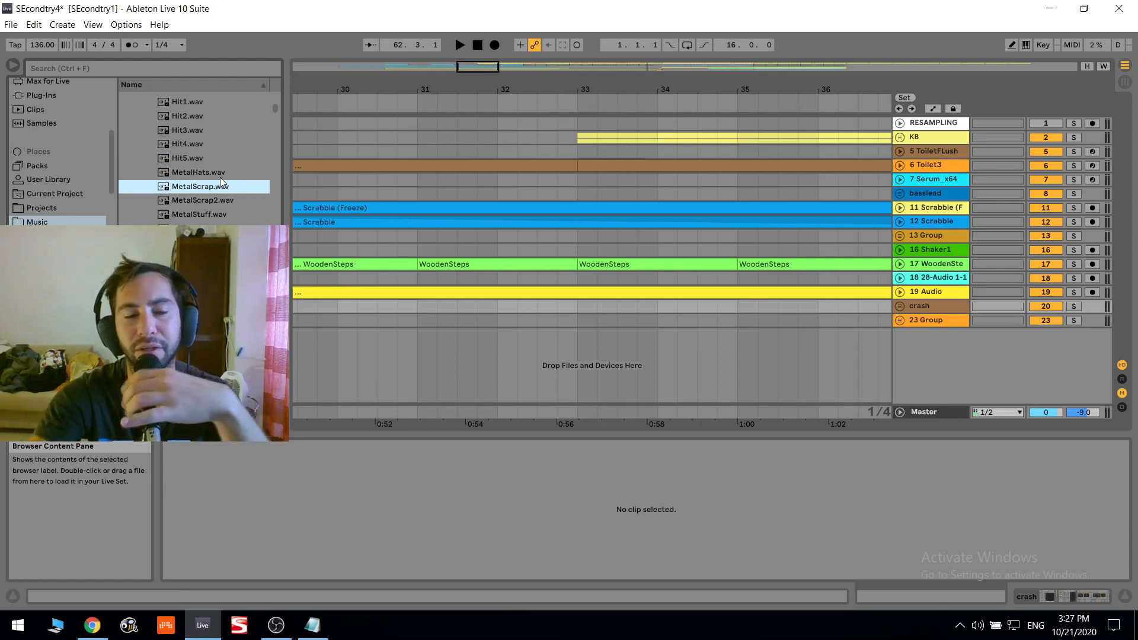
Audition the hit, glass, floor, chips and ambient birds samples in the upper part of the AlienWorkshop folder
scroll(217, 177, up, 3)
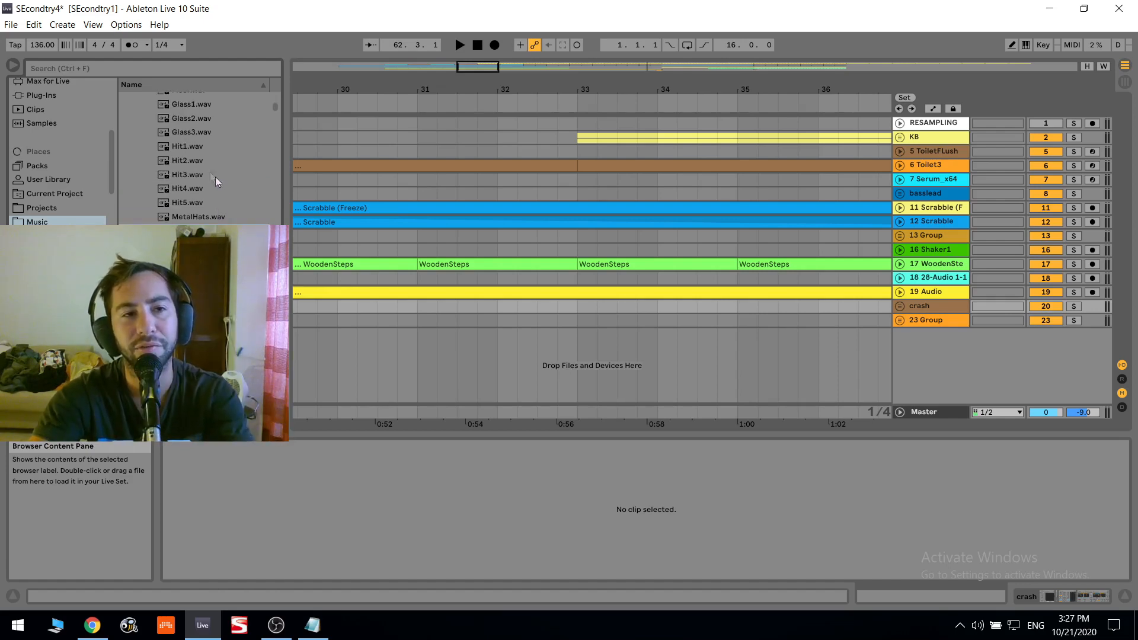
click(204, 147)
click(226, 121)
scroll(221, 126, up, 2)
click(208, 134)
scroll(207, 134, up, 1)
click(211, 136)
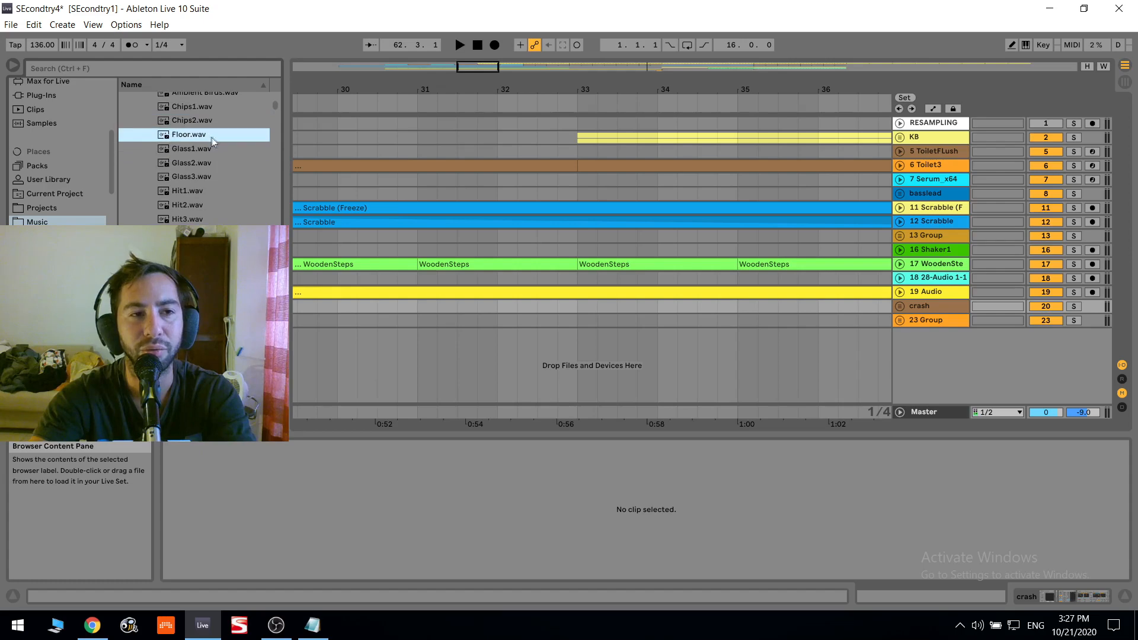
scroll(214, 141, up, 2)
click(215, 139)
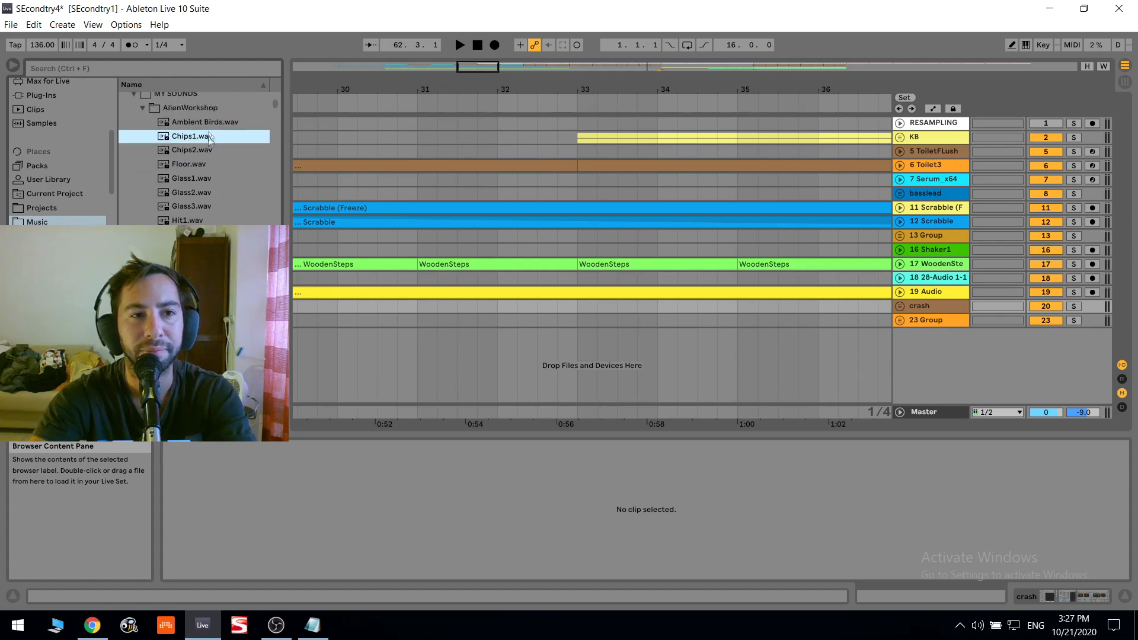
click(209, 124)
Load WoodenSteps.wav into a Simpler on a new MIDI track below 23 Group, ahead of the FabFilter Pro-Q 2
scroll(204, 148, down, 8)
scroll(221, 201, down, 3)
click(214, 174)
click(215, 188)
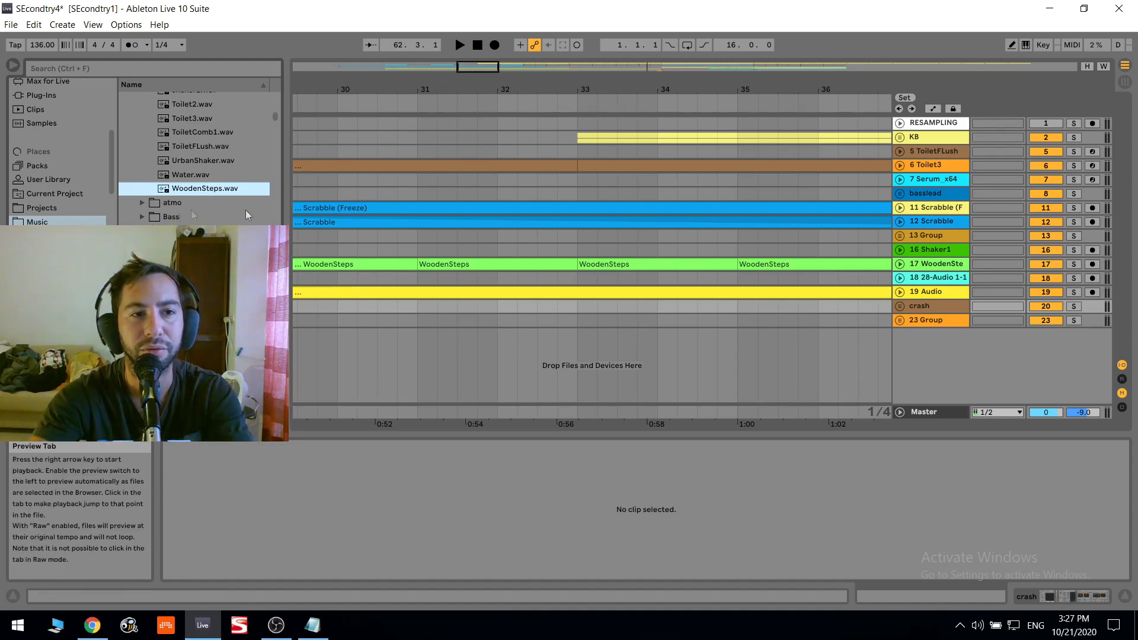
click(937, 323)
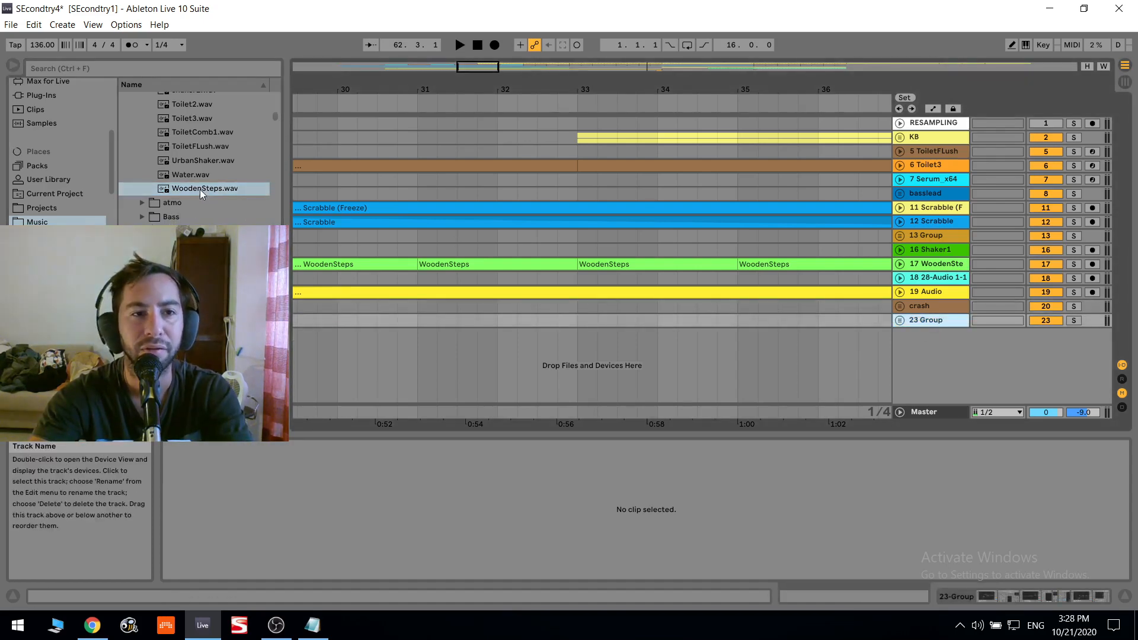
key(ctrl+shift+t)
drag(200, 189, 482, 566)
drag(922, 504, 255, 507)
Create a half-bar MIDI clip from 32.3 to 33 on the new WoodenSteps track and add an Arpeggiator to the track
drag(580, 336, 546, 336)
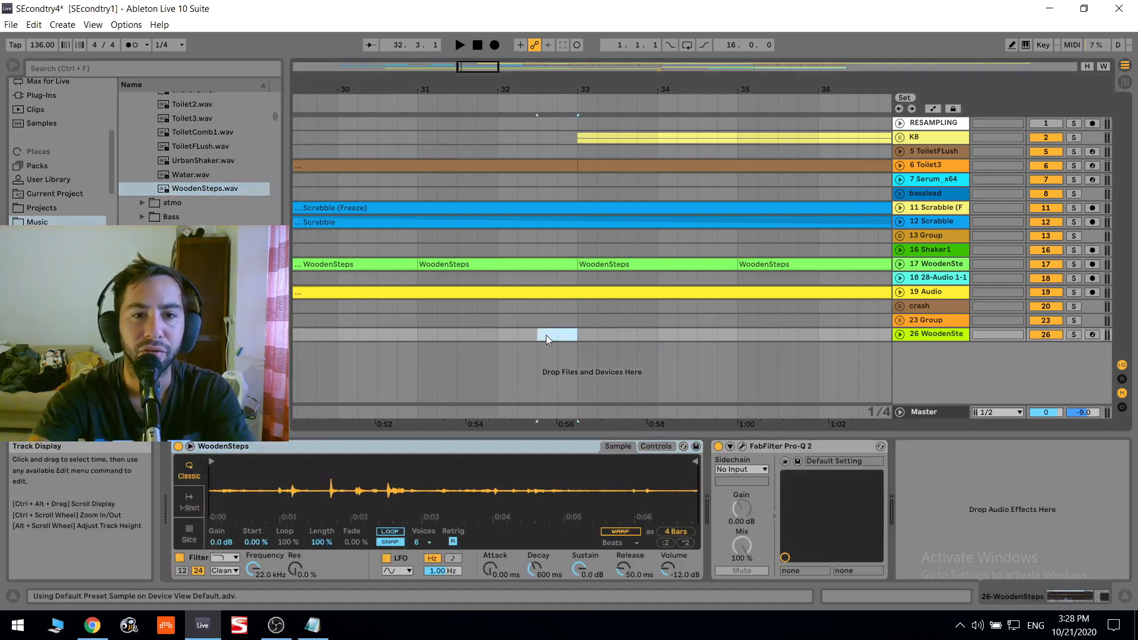
key(ctrl+shift+m)
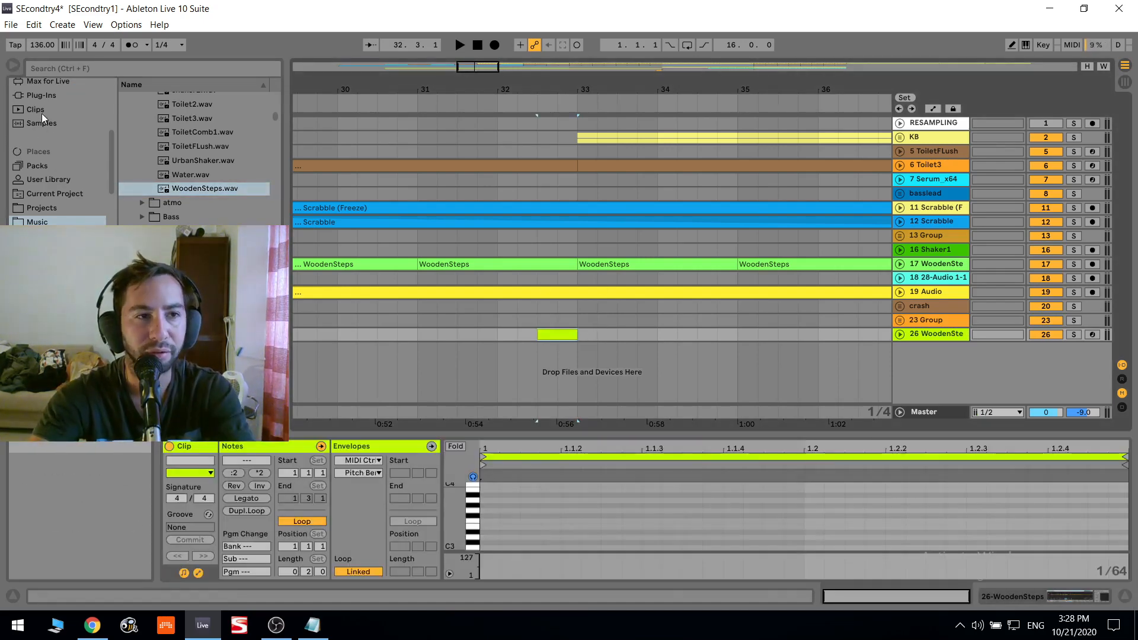
scroll(42, 115, up, 2)
click(56, 126)
drag(167, 97, 932, 335)
Open the new MIDI clip and add a C3 note spanning its whole length
double_click(548, 335)
scroll(486, 537, down, 2)
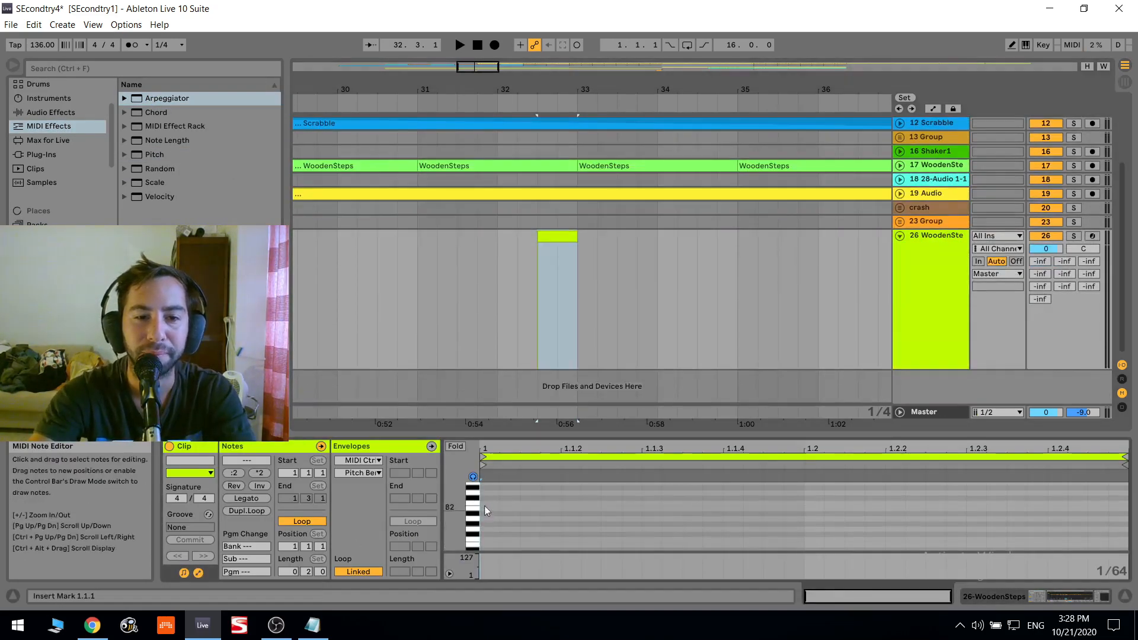
double_click(495, 504)
Play the clip, solo track 26, and move the Simpler's sample start to about 2.5 seconds
key(space)
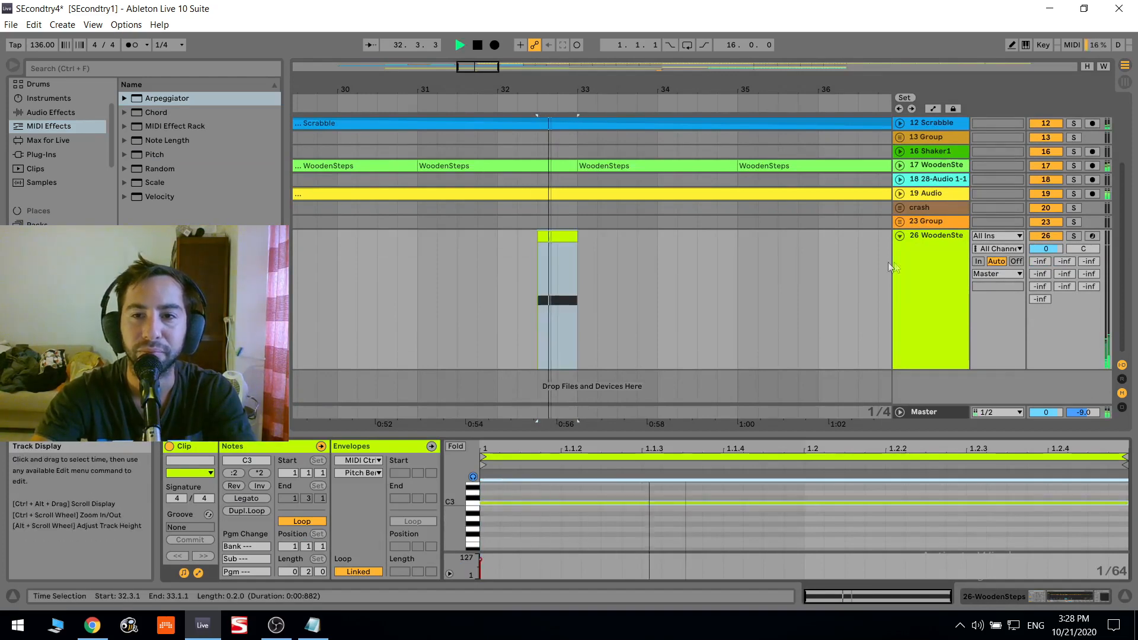
click(1073, 236)
double_click(936, 236)
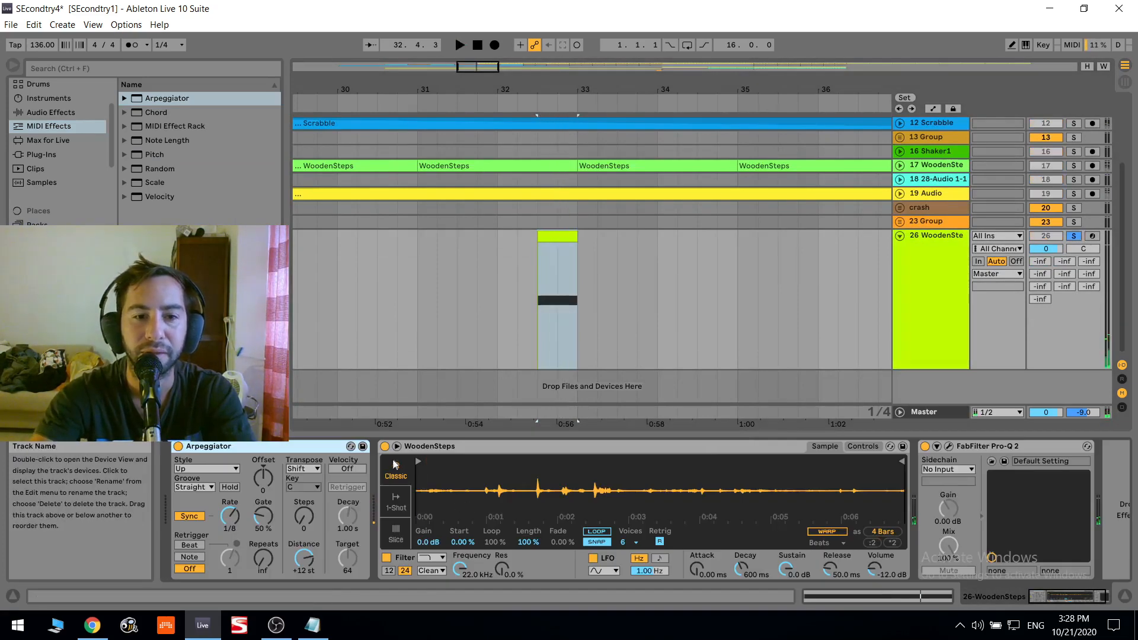
mouse_move(418, 461)
mouse_down()
mouse_move(652, 461)
mouse_move(600, 461)
mouse_up()
key(space)
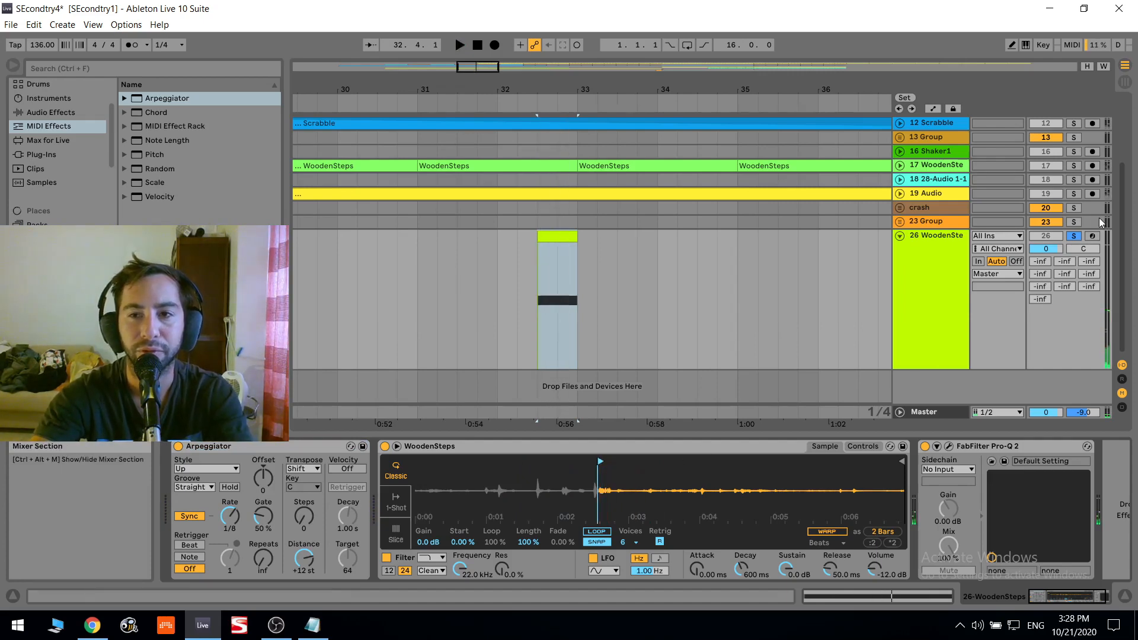
Arm track 26 for recording and switch off its Arpeggiator
click(1093, 236)
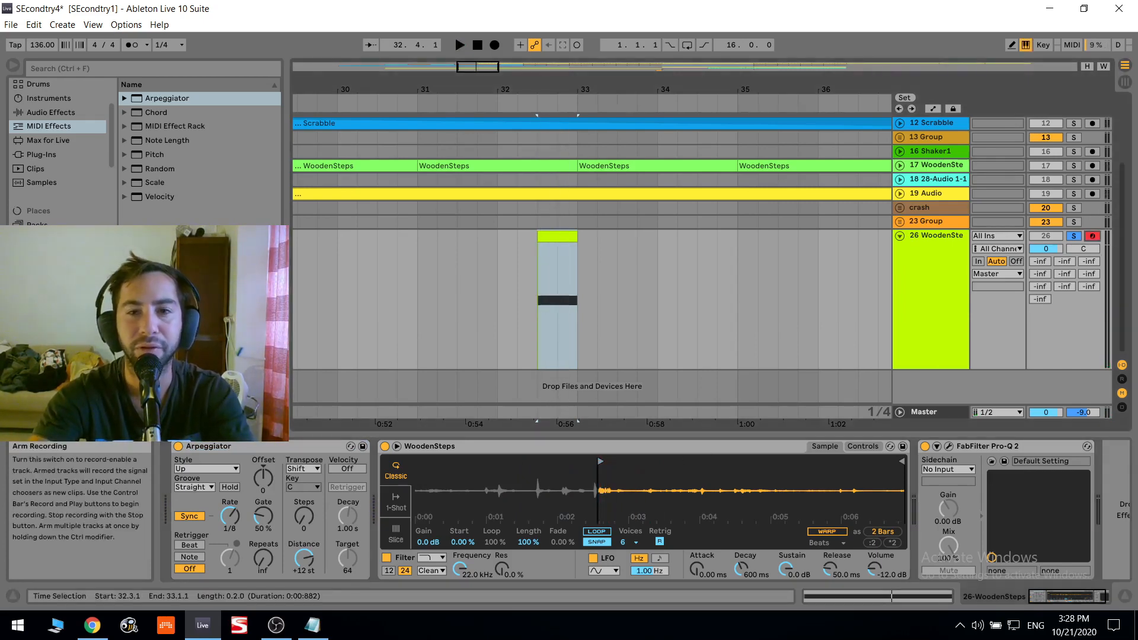
click(178, 445)
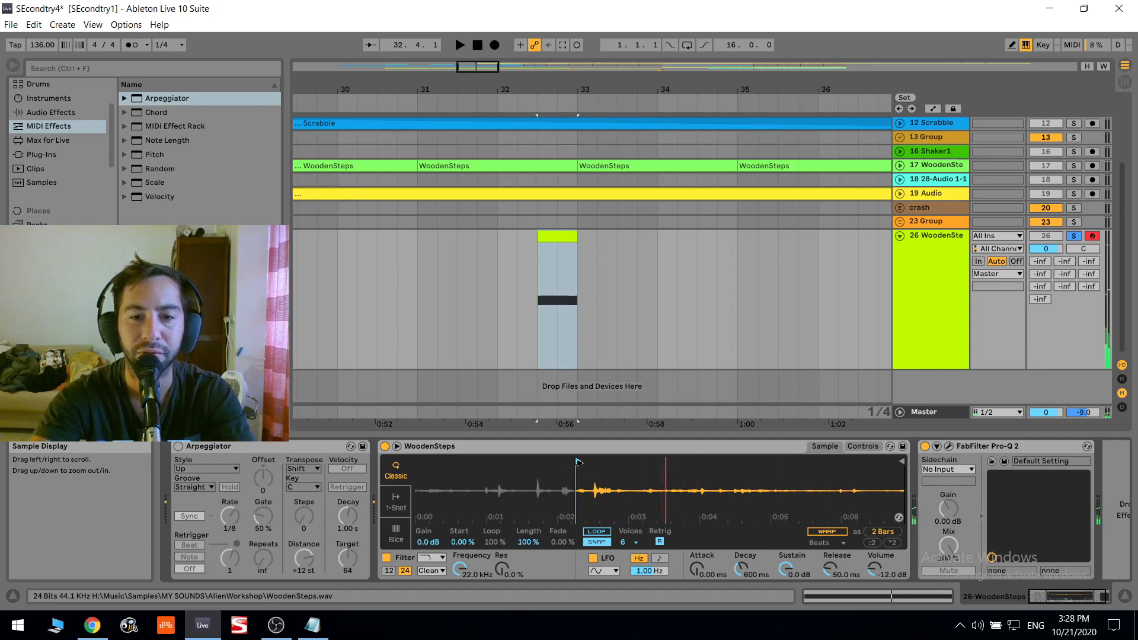
Raise the Simpler's gain to 22 dB and trim the sample start and end around the short burst just before 0:04
drag(701, 460, 661, 456)
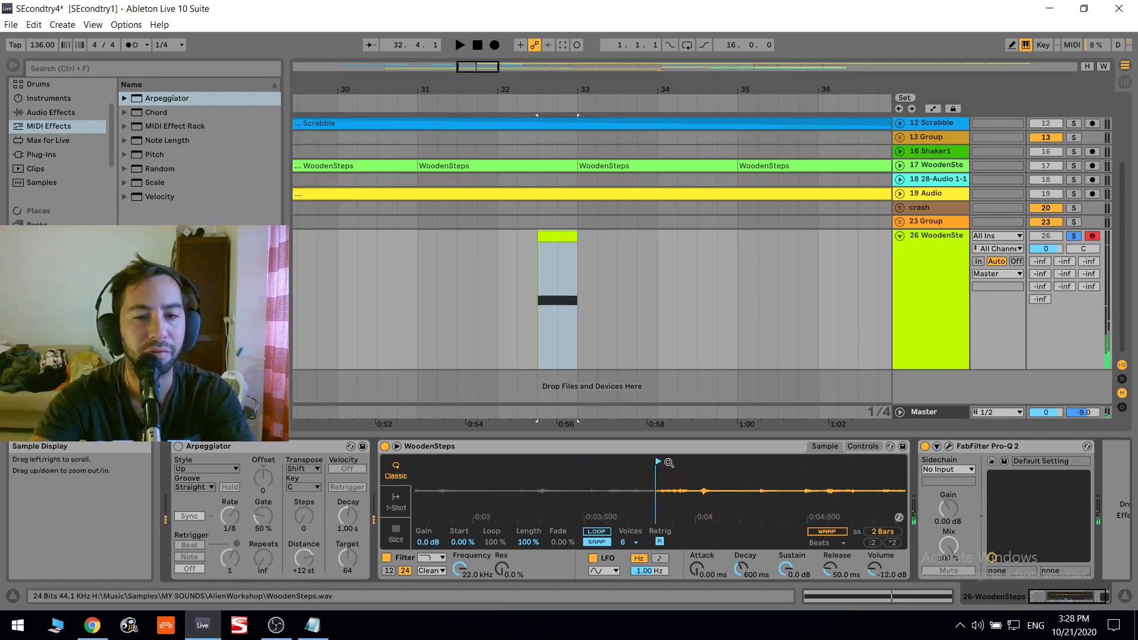
drag(460, 543, 427, 522)
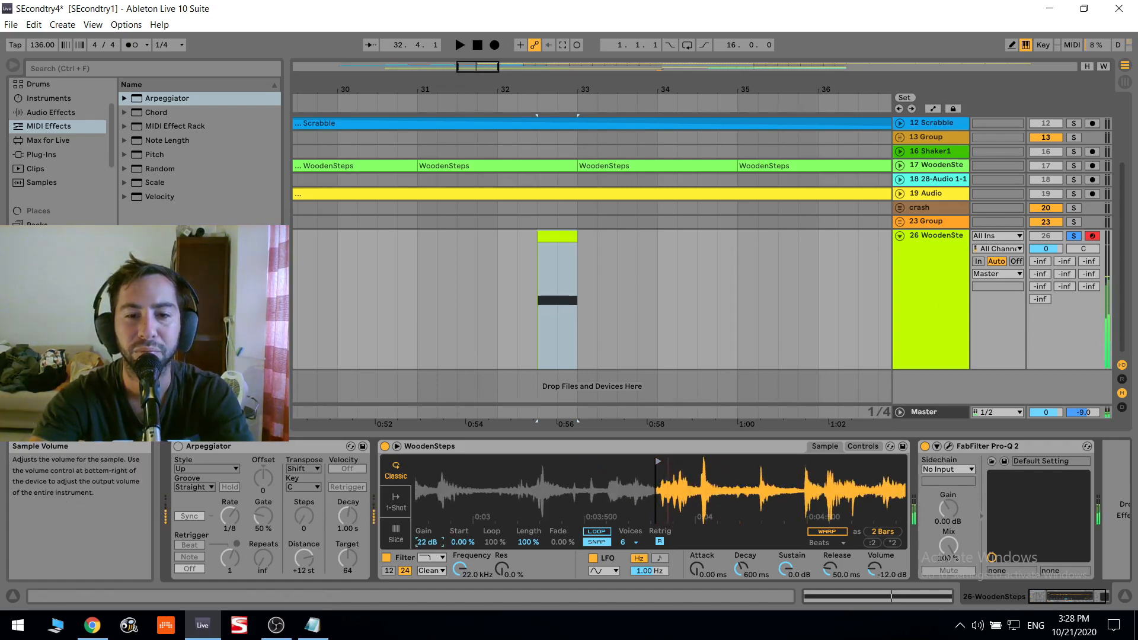
drag(534, 497, 534, 465)
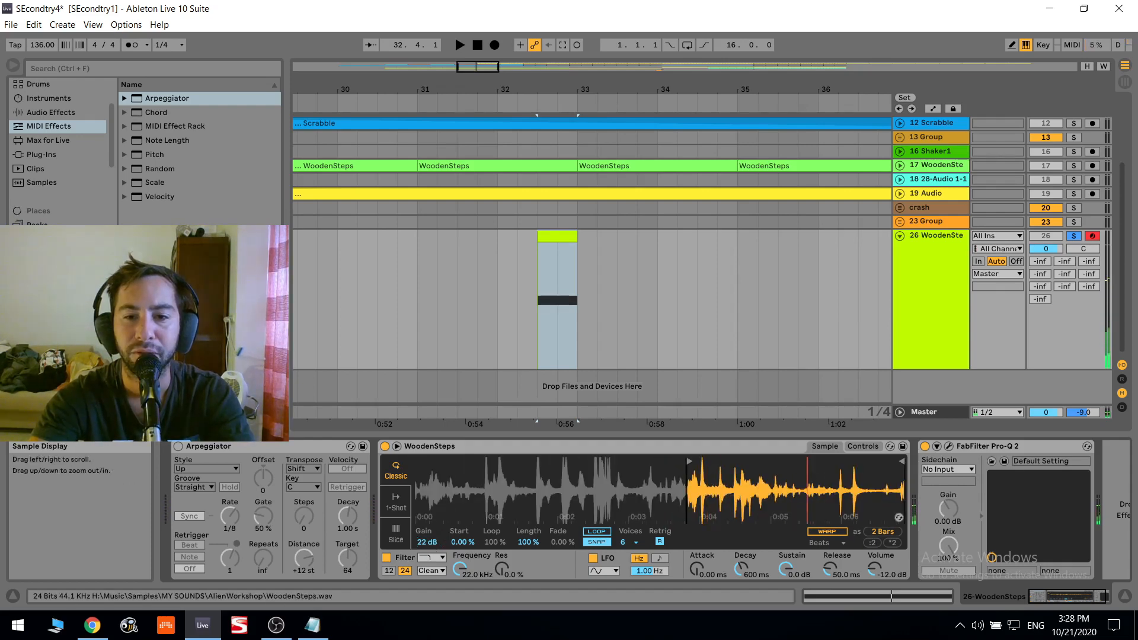
mouse_move(906, 466)
mouse_down()
mouse_move(722, 464)
mouse_move(695, 481)
mouse_move(695, 498)
mouse_up()
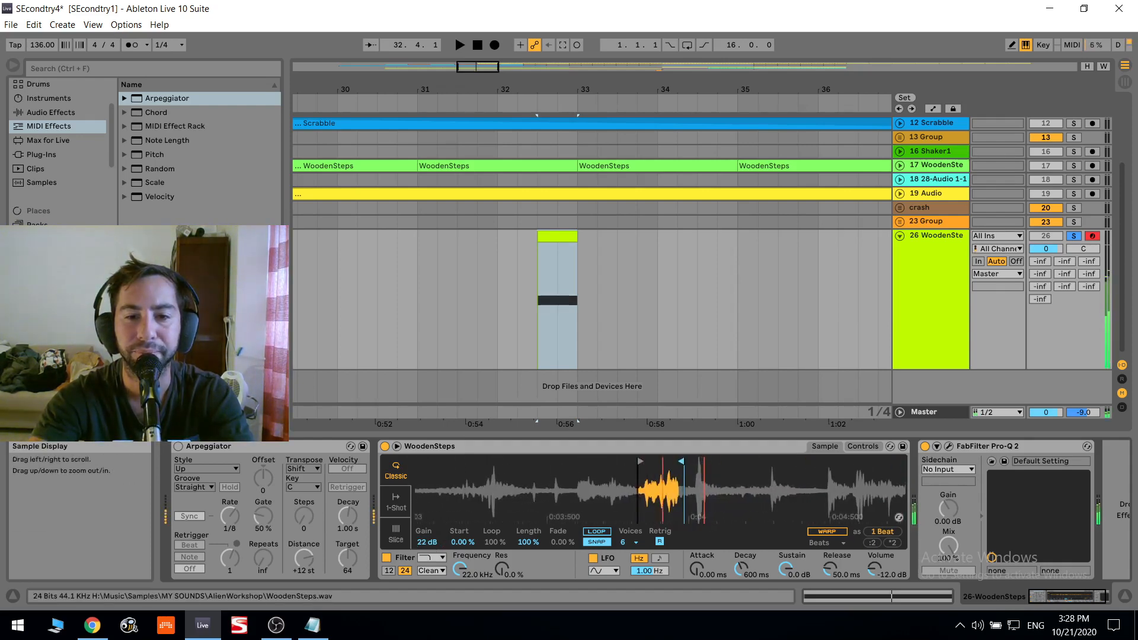
Transpose the note in the track 26 clip up one semitone and audition the trimmed sample
double_click(574, 329)
click(681, 525)
key(ctrl+a)
key(Up)
key(shift+Tab)
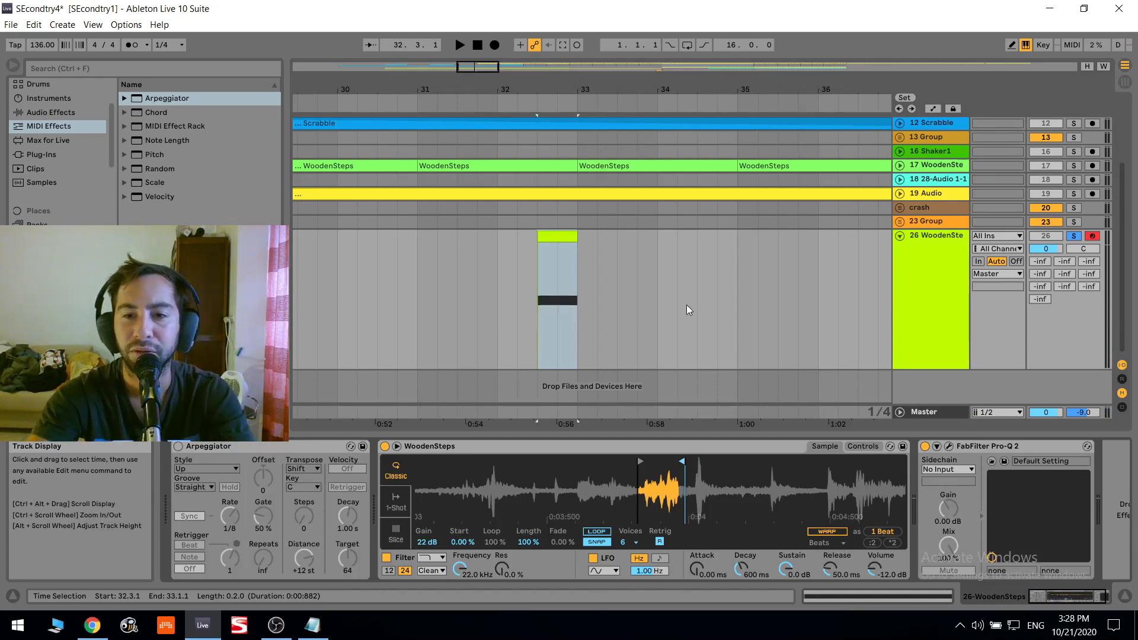
key(a)
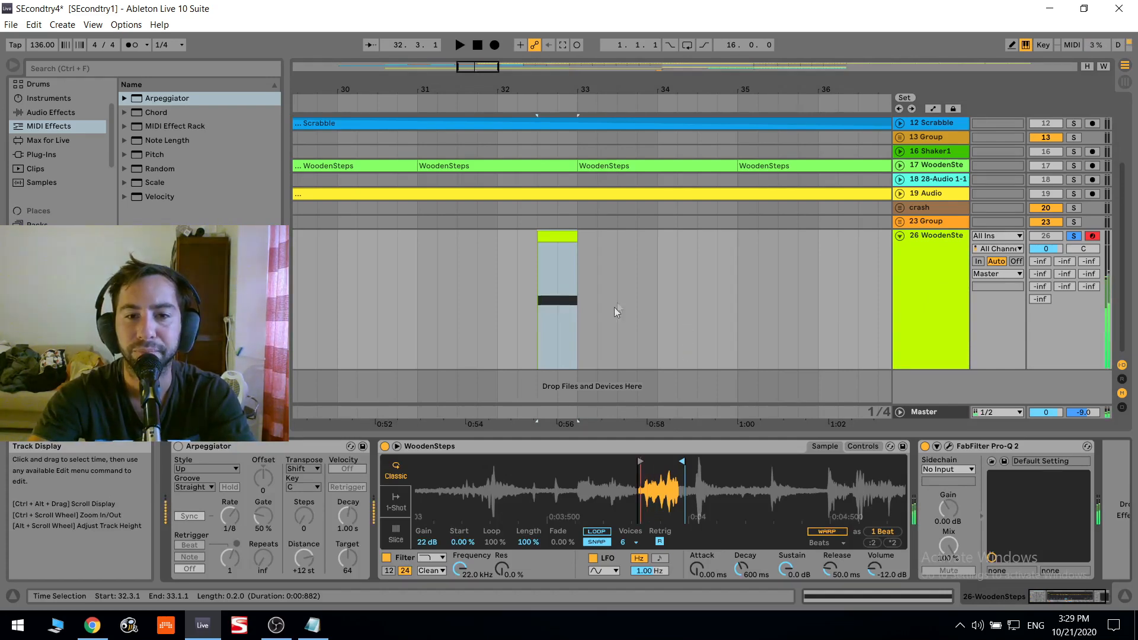
key(space)
key(space)
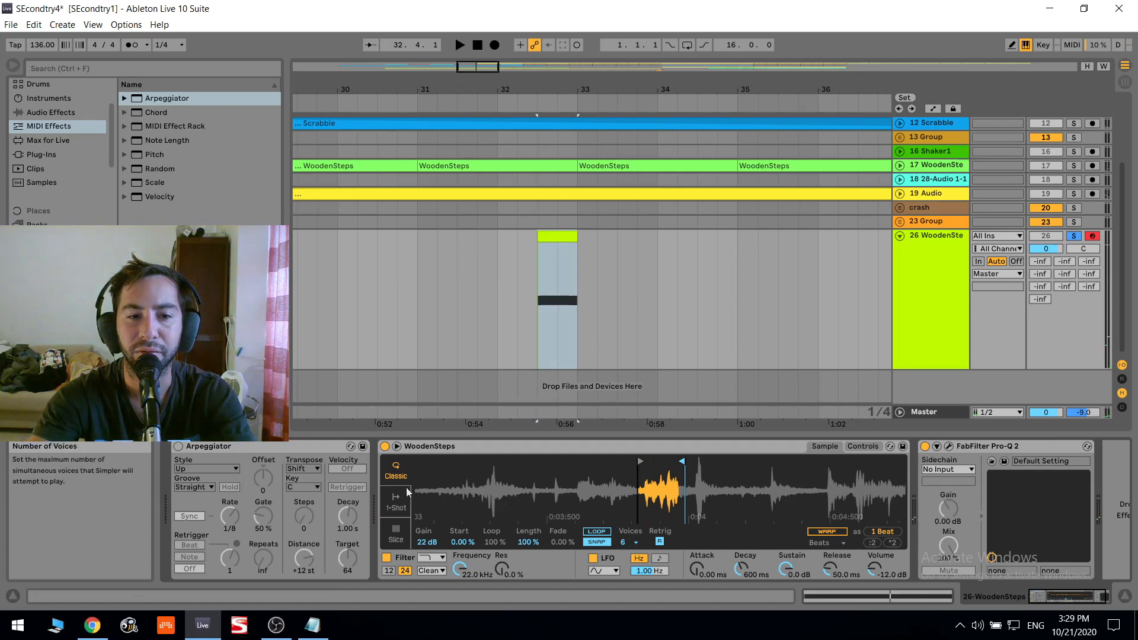
Turn the Arpeggiator back on, switch its rate from Sync to Free, and set it to 12.5 ms while auditioning the clip
click(178, 446)
click(188, 516)
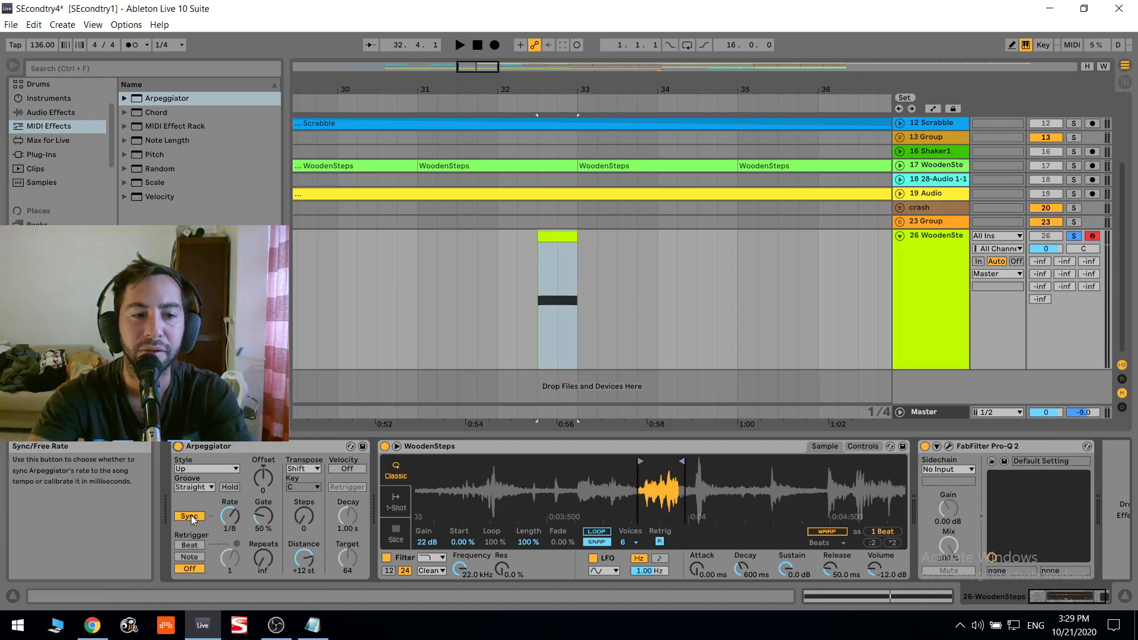
click(233, 517)
key(space)
key(space)
key(space)
drag(232, 517, 236, 522)
key(space)
key(space)
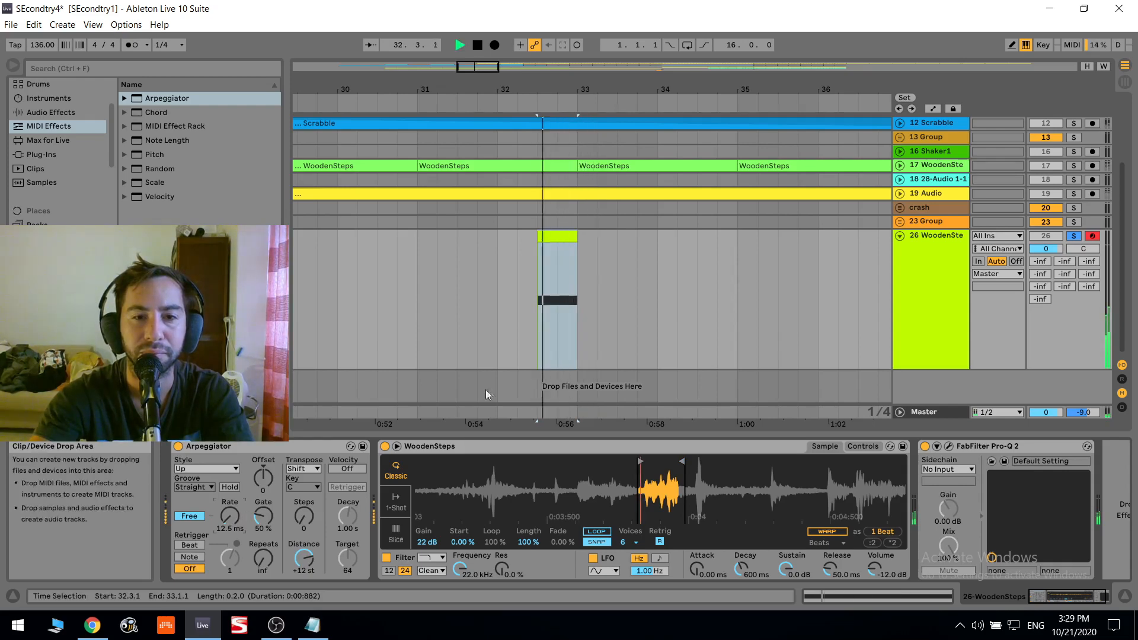
Automate the Arpeggiator's Free Rate on track 26 as a rising ramp from 12.5 ms across the clip
key(a)
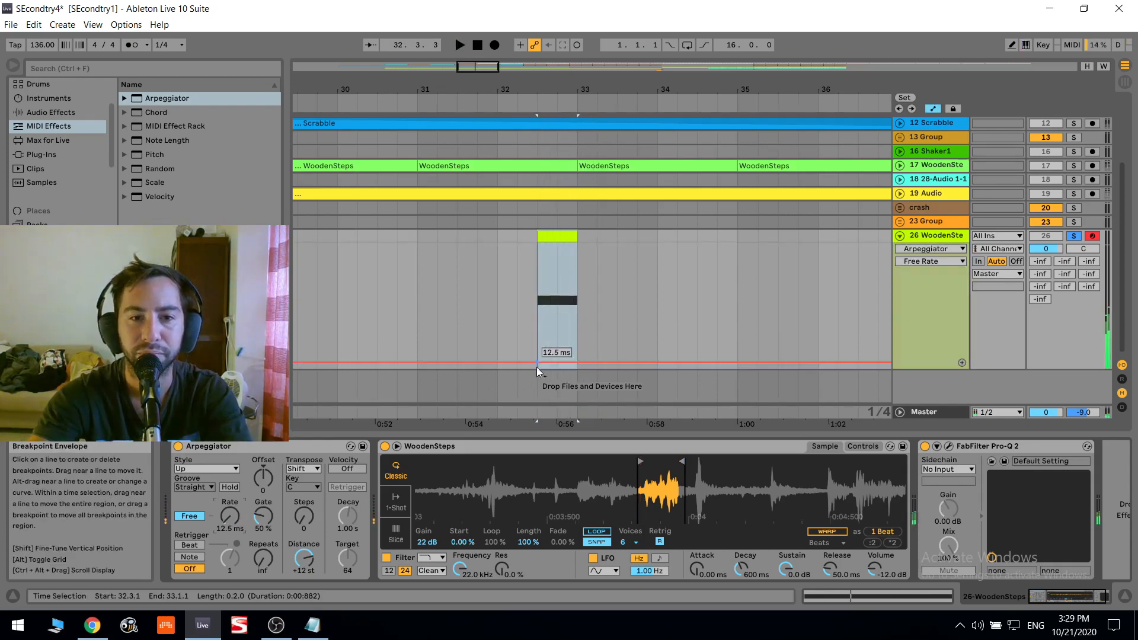
drag(547, 363, 547, 245)
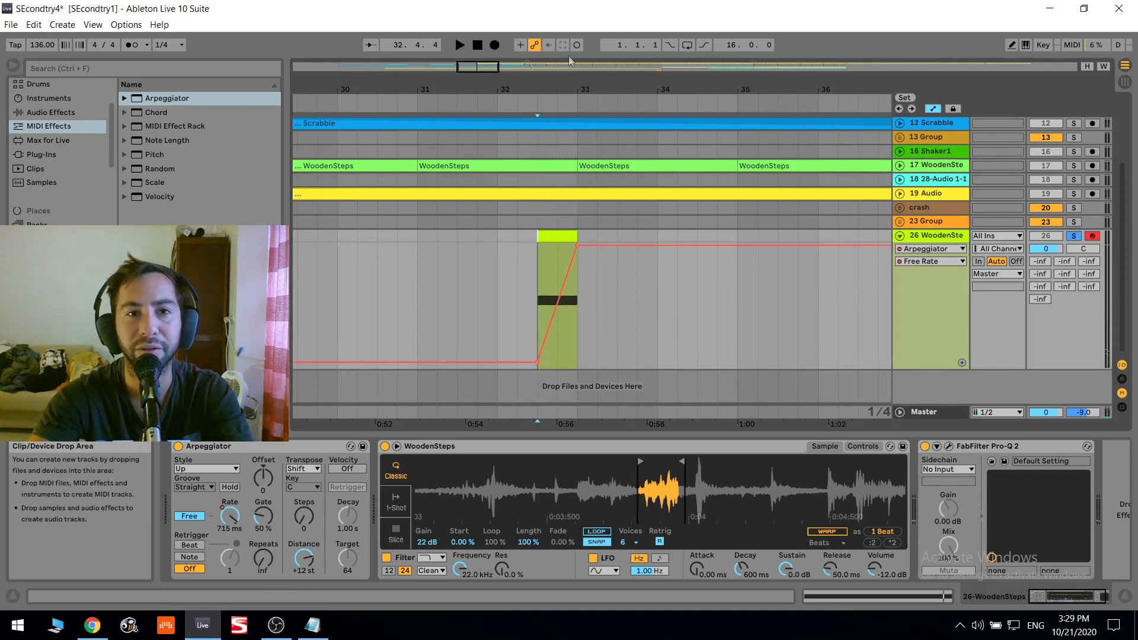
drag(467, 66, 472, 112)
During playback, lower the Simpler's sustain to -inf dB and raise the volume of track 26 to 6.0 dB
key(space)
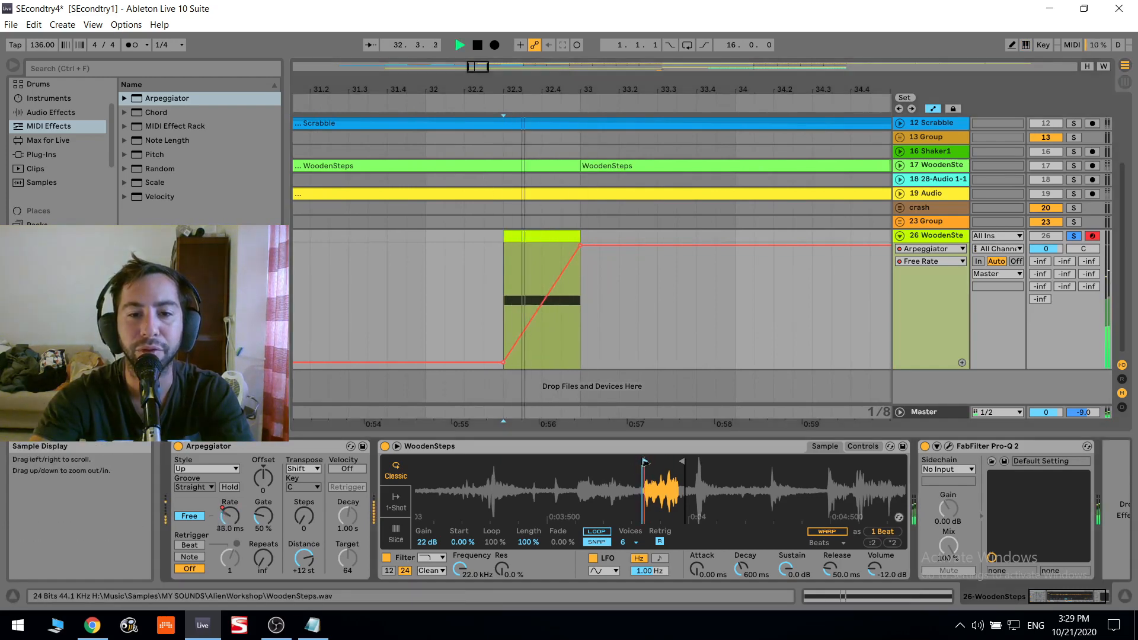
drag(789, 568, 792, 569)
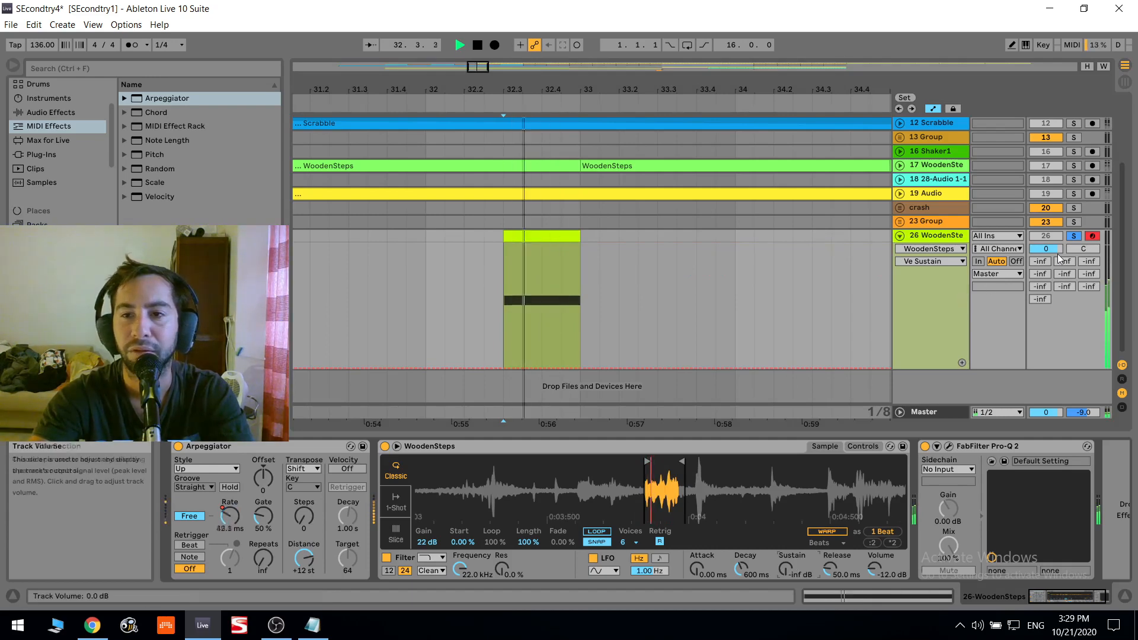
drag(1044, 254, 1043, 225)
key(space)
Bend the Free Rate automation ramp into a curve that rises slowly at first and steeply at the end
click(229, 516)
drag(549, 304, 550, 323)
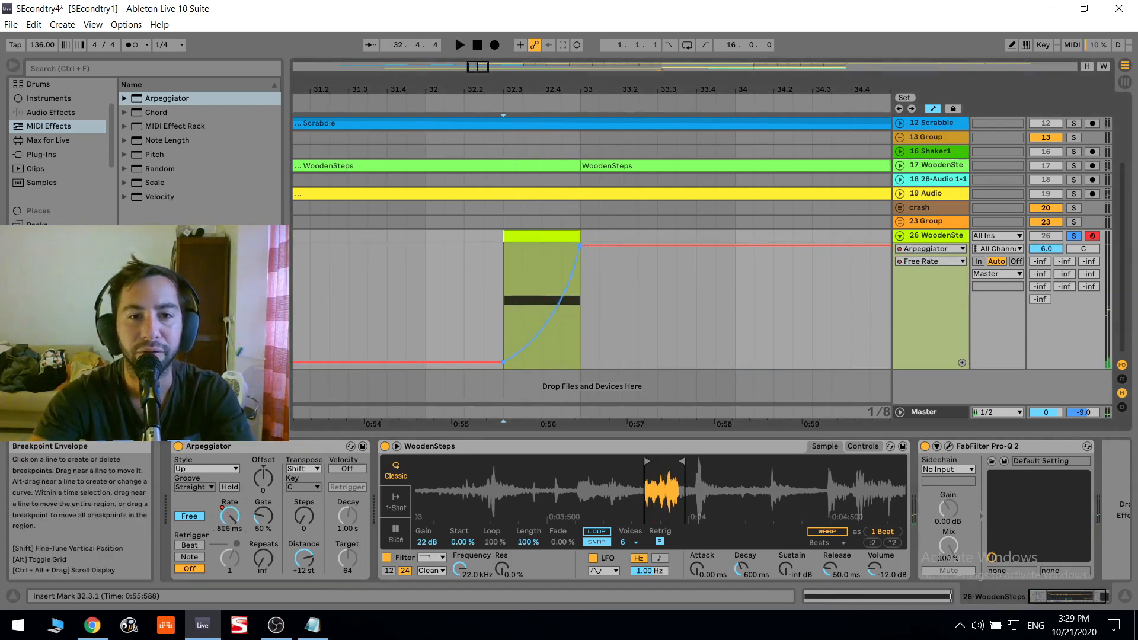
Undo the Free Rate curve and try bending the ramp the other way, steep at first and flattening at the end
key(ctrl+z)
key(space)
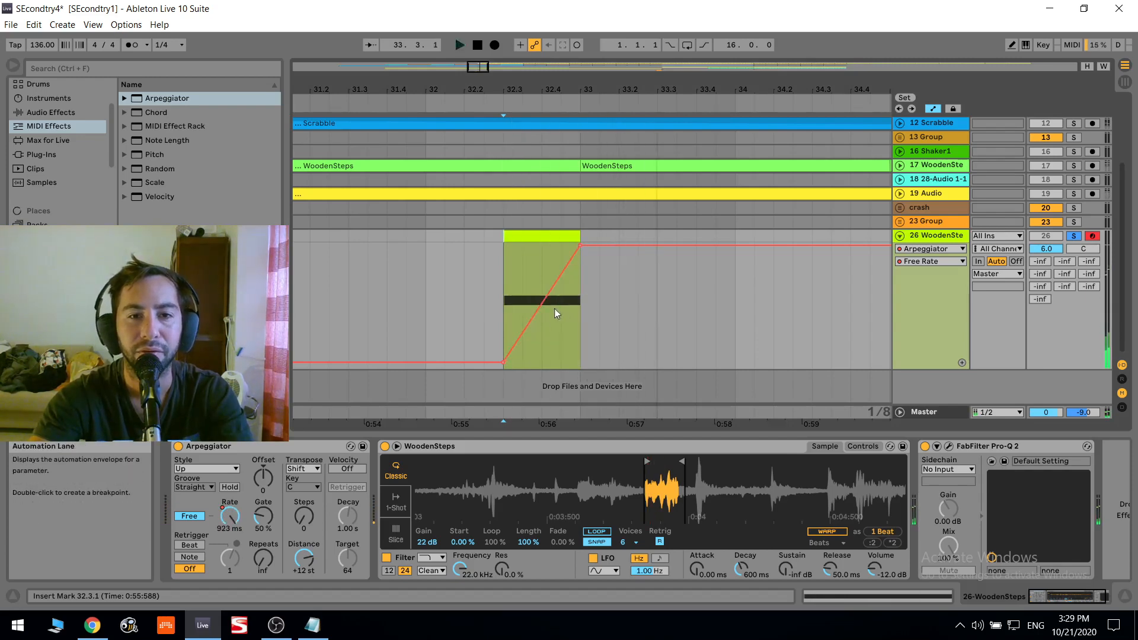
drag(541, 310, 528, 285)
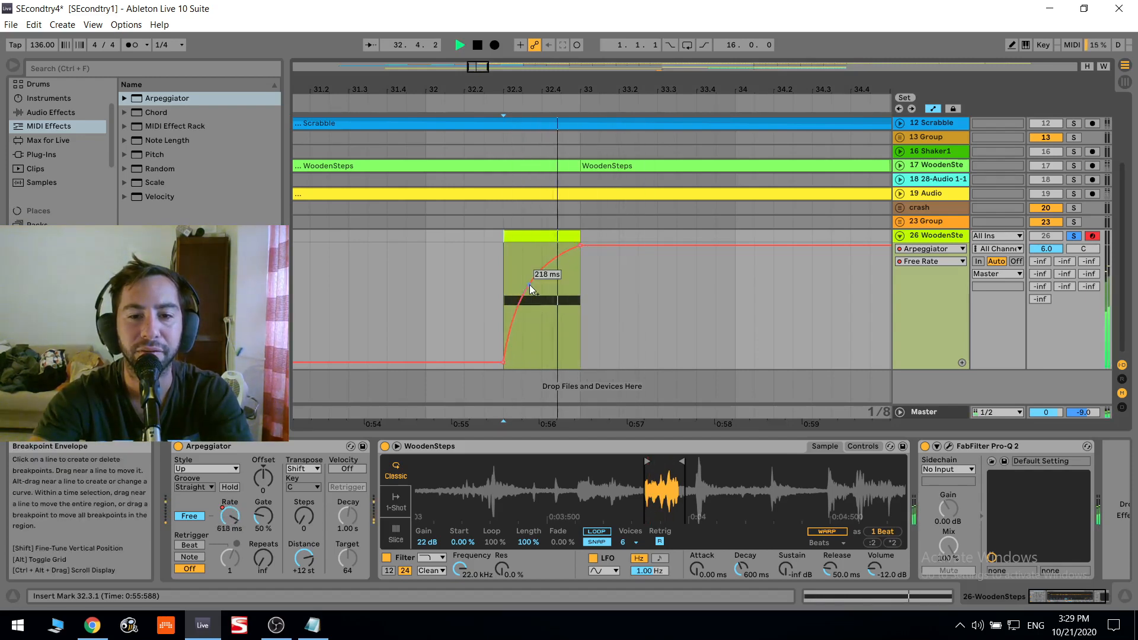
key(ctrl+z)
key(space)
Consolidate bars 31 to 33 on track 26 into one clip and extend its C#3 note back to the clip's start
drag(468, 69, 447, 68)
shift+click(549, 292)
key(ctrl+j)
double_click(605, 236)
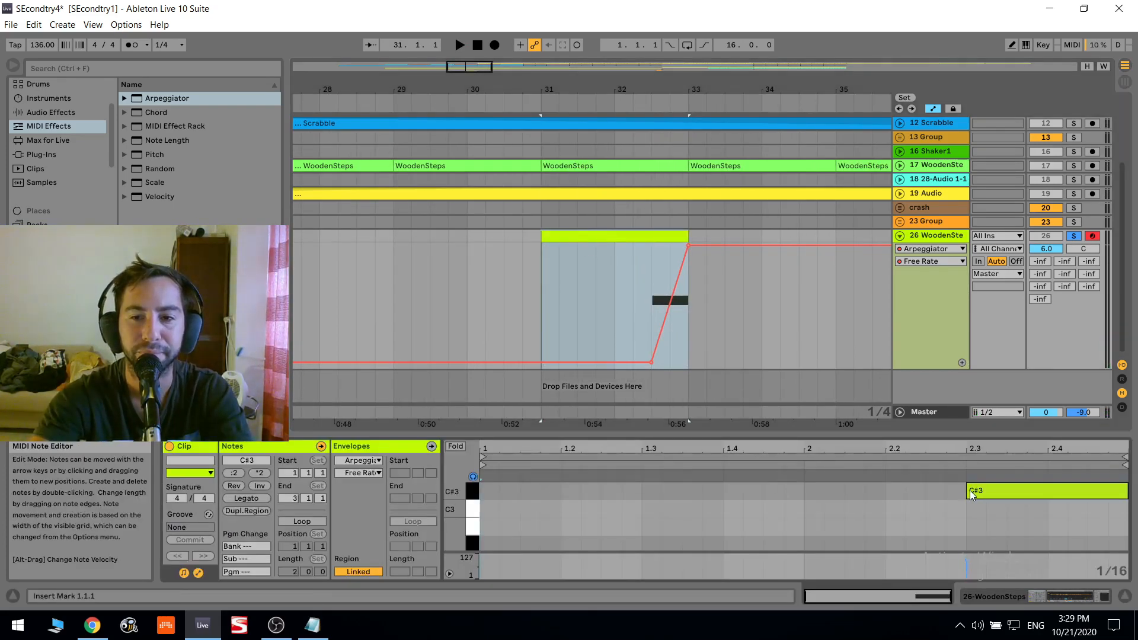
drag(970, 489, 485, 489)
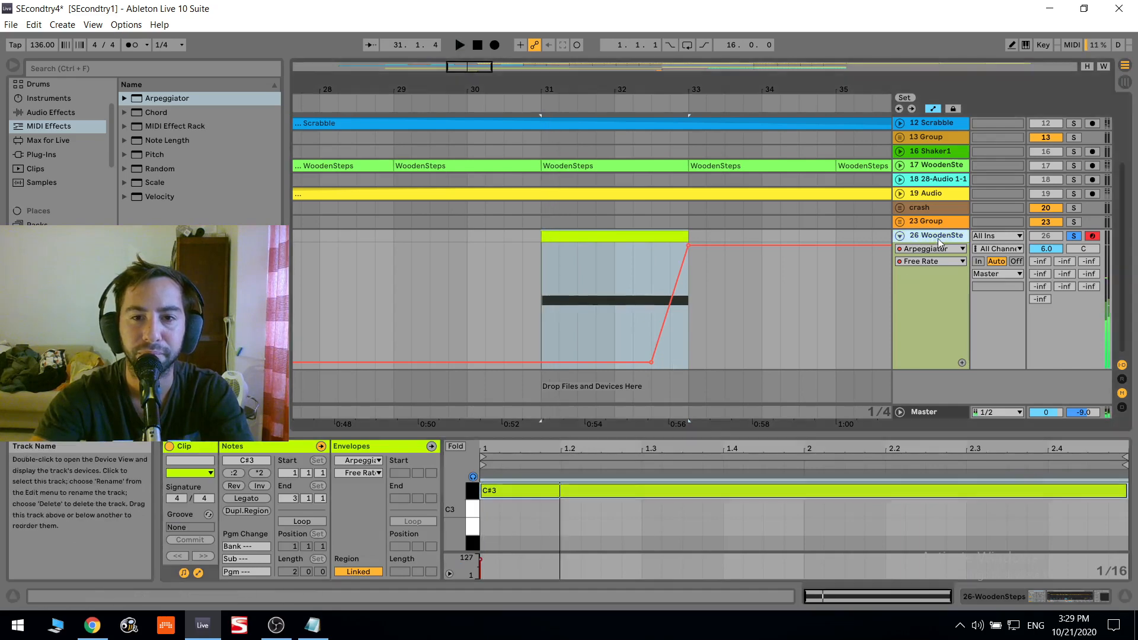
Show track 26's devices and move the start point of the Free Rate ramp back to bar 31
double_click(939, 238)
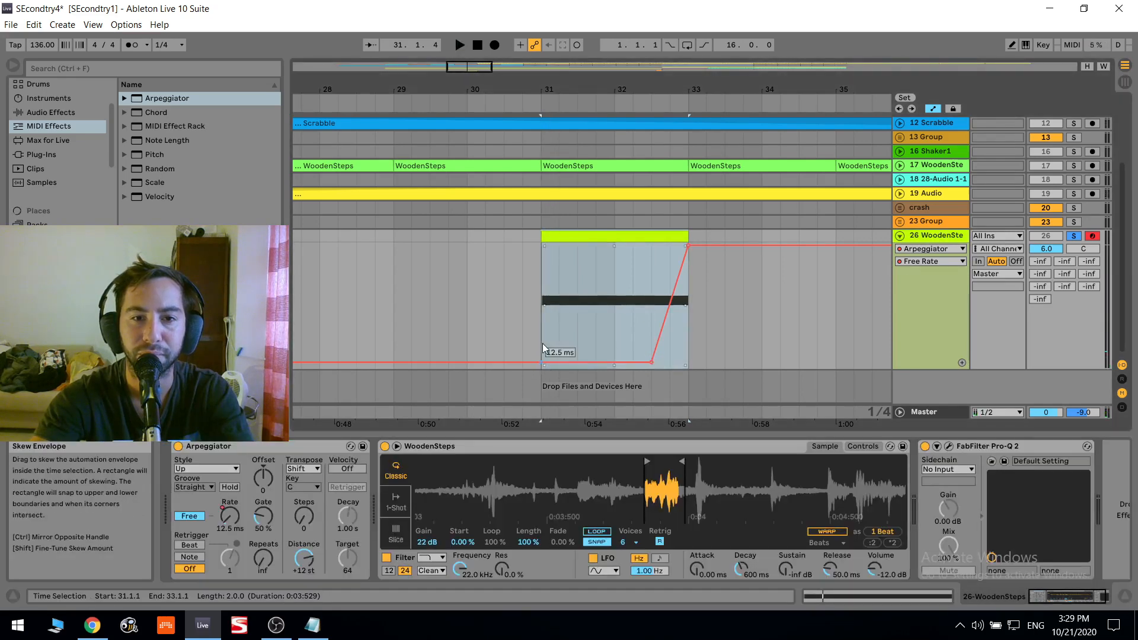
click(652, 362)
key(space)
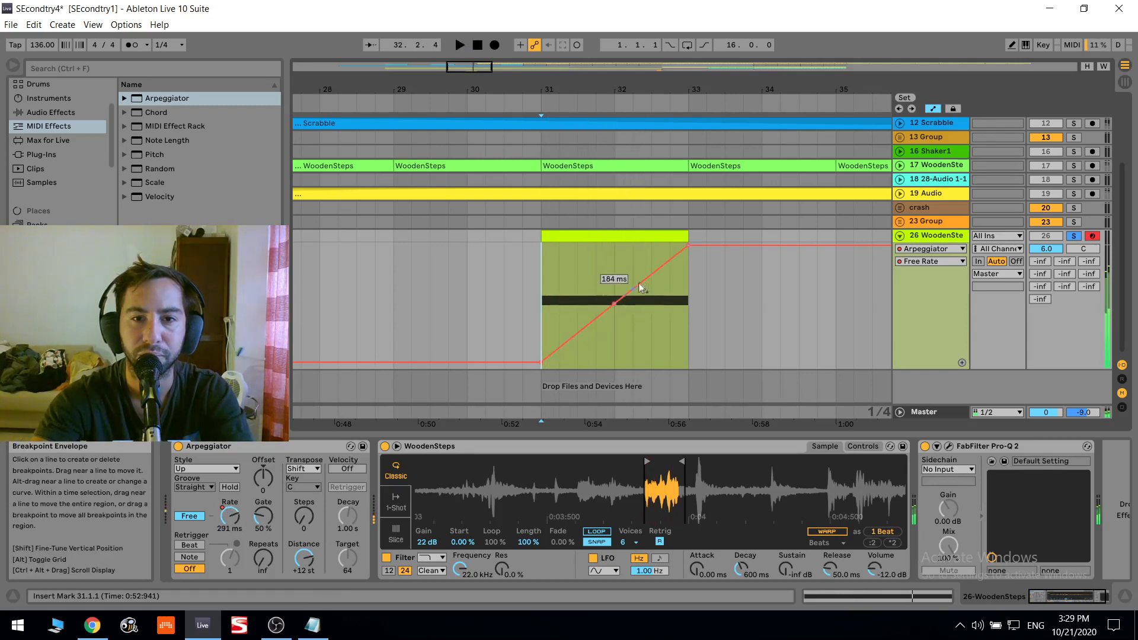
Raise a breakpoint in the second half of the Free Rate ramp and bend the first half to rise faster, auditioning the result
drag(639, 283, 645, 264)
key(space)
drag(594, 319, 605, 285)
key(space)
key(space)
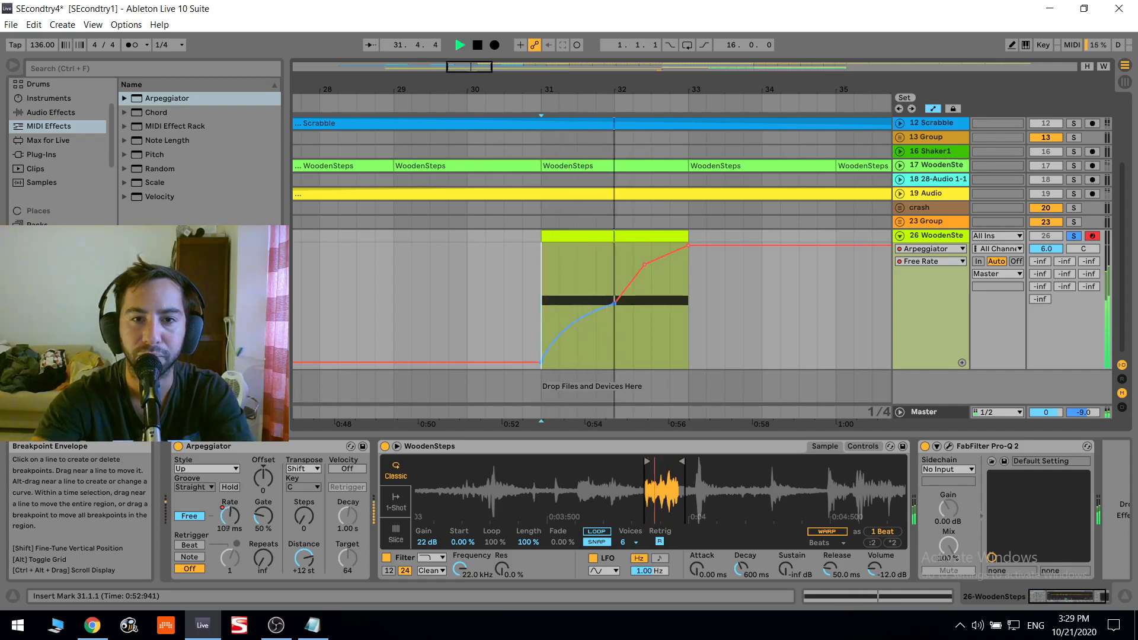
key(space)
Try a longer 2-bar sample region in the Simpler with its Start raised to 28.9 %, and undo both changes
mouse_move(670, 478)
mouse_down()
mouse_move(698, 458)
mouse_move(902, 462)
mouse_up()
key(space)
drag(460, 541, 460, 507)
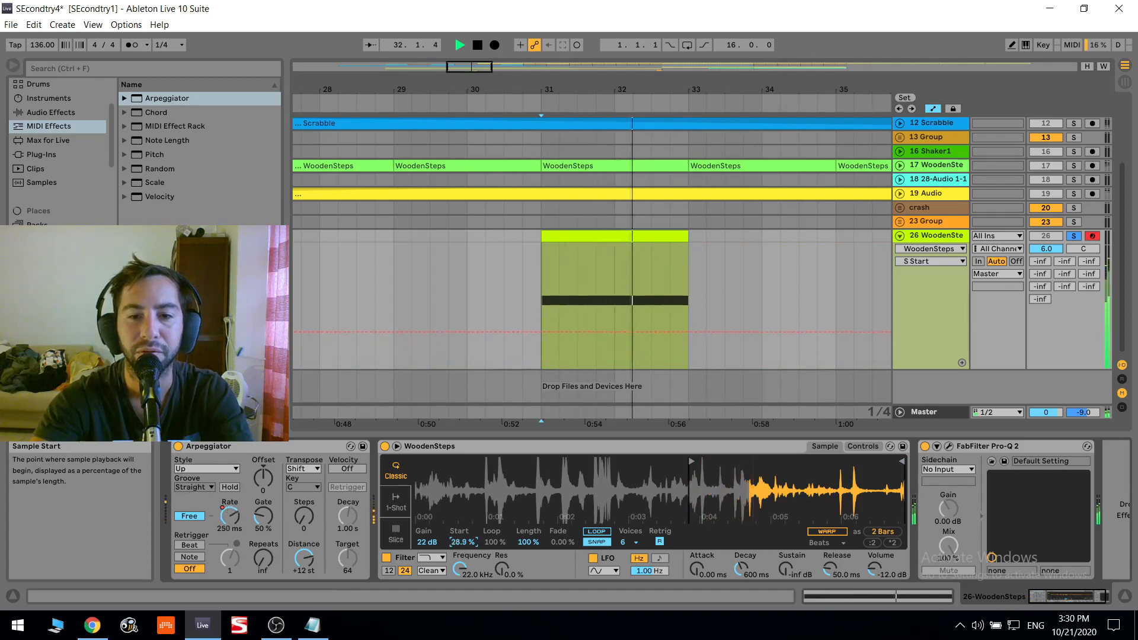
key(ctrl+z)
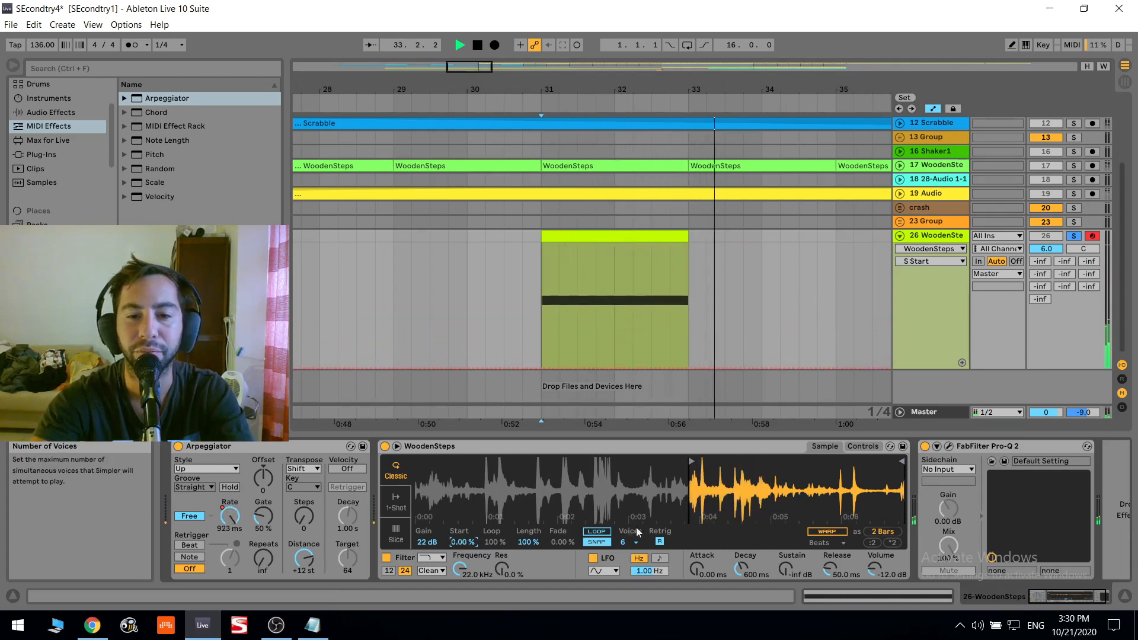
key(ctrl+z)
key(space)
key(space)
drag(691, 497, 653, 632)
key(space)
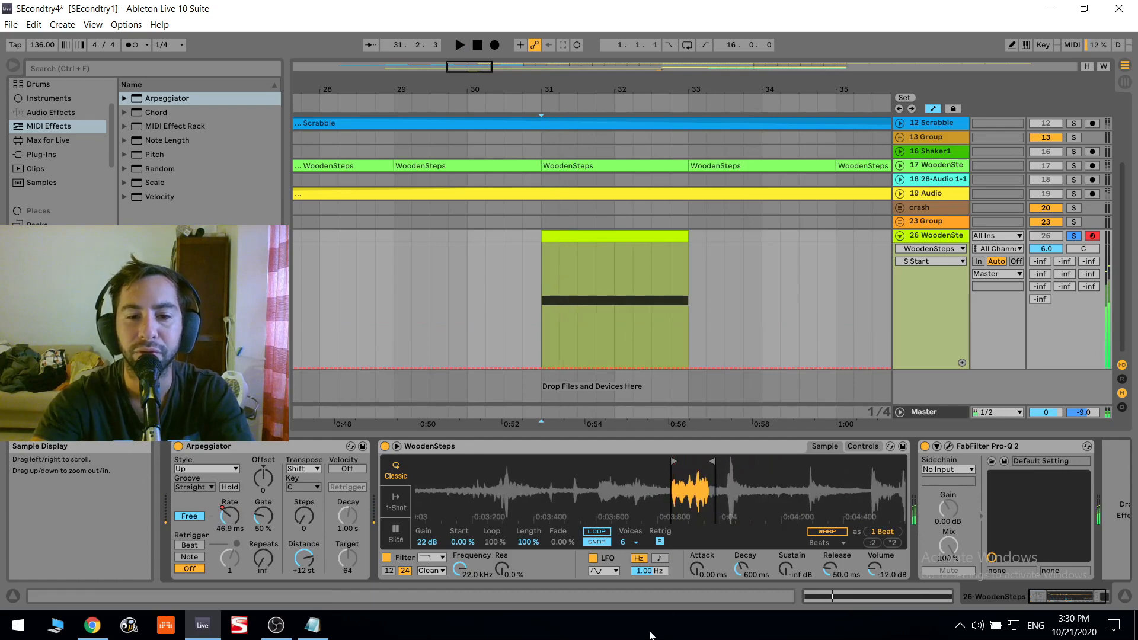
Automate the Simpler's Filter Freq as a V shape, dipping from the maximum at bar 31 to bar 32 and returning by bar 33
key(space)
click(461, 573)
key(space)
click(542, 244)
key(space)
mouse_move(580, 244)
mouse_down()
mouse_move(597, 300)
mouse_move(614, 308)
mouse_move(688, 244)
mouse_up()
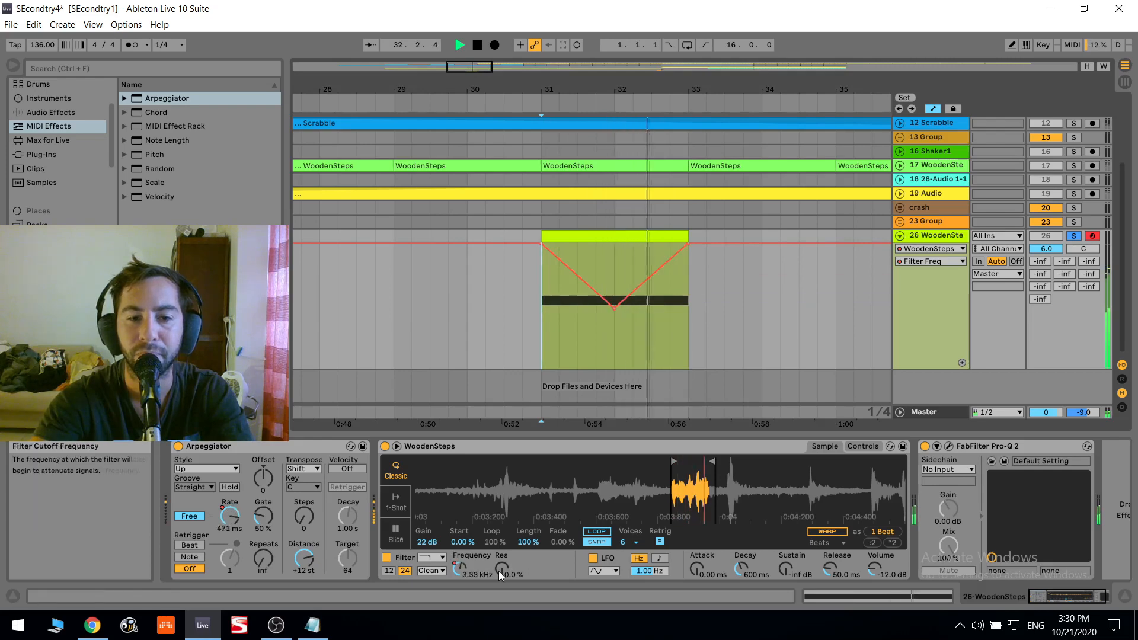
Automate the Simpler's Filter Res to stay at 0 % until bar 32 and rise to about 53 % at bar 33
click(504, 568)
key(space)
key(space)
click(615, 368)
drag(688, 368, 688, 315)
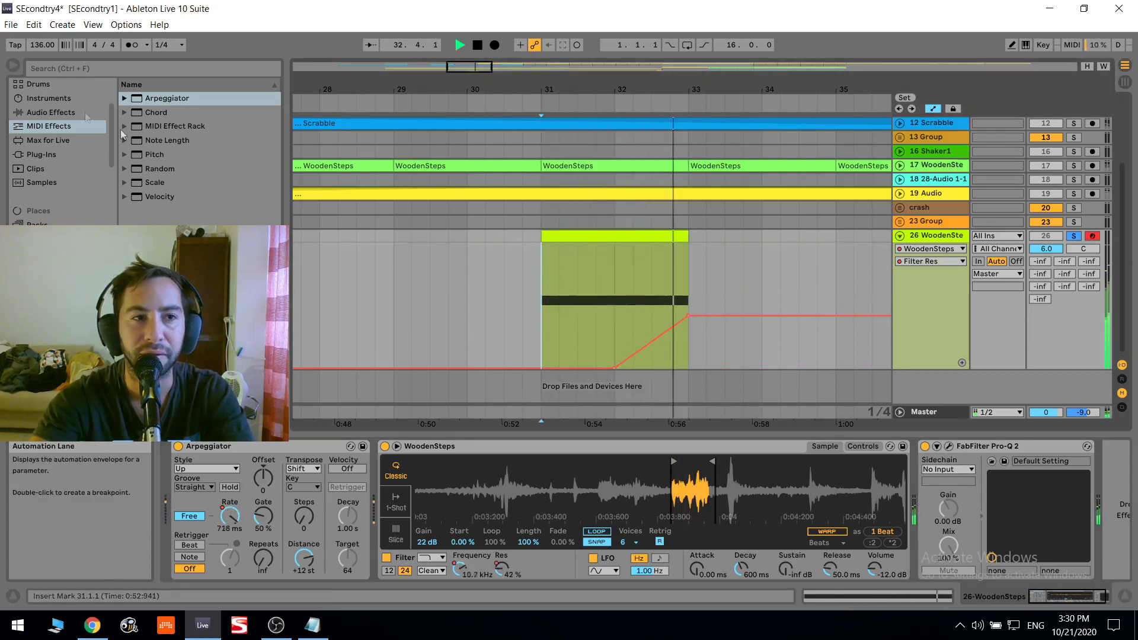
key(space)
Find Echo among the audio effects and add it to track 26 after FabFilter Pro-Q 2
scroll(46, 126, up, 1)
click(46, 126)
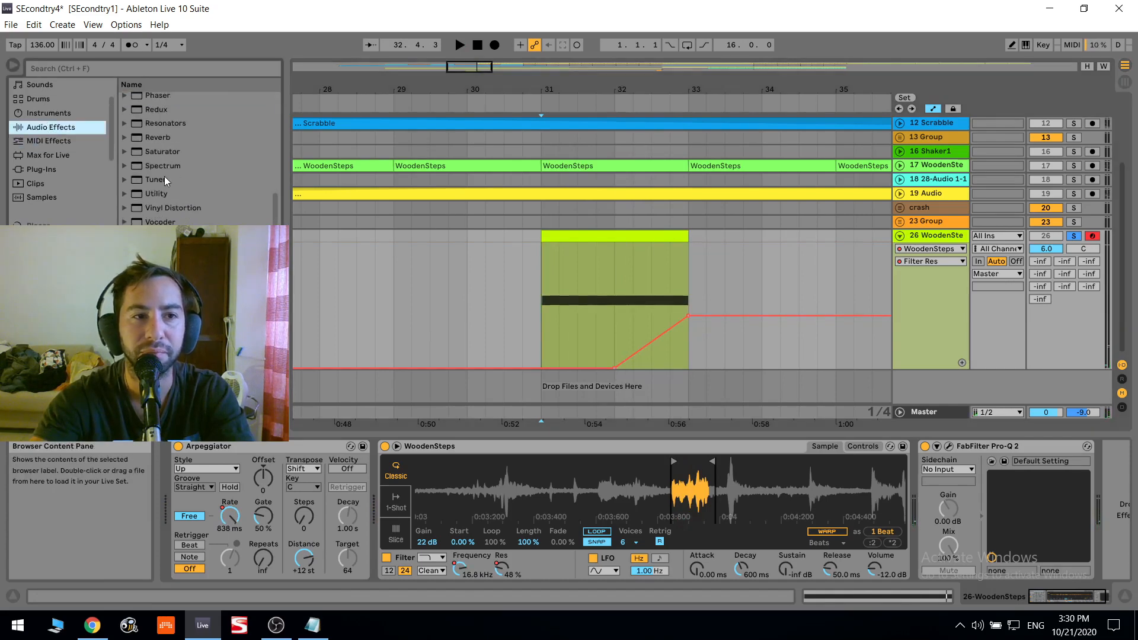
scroll(166, 178, up, 1)
scroll(171, 139, up, 1)
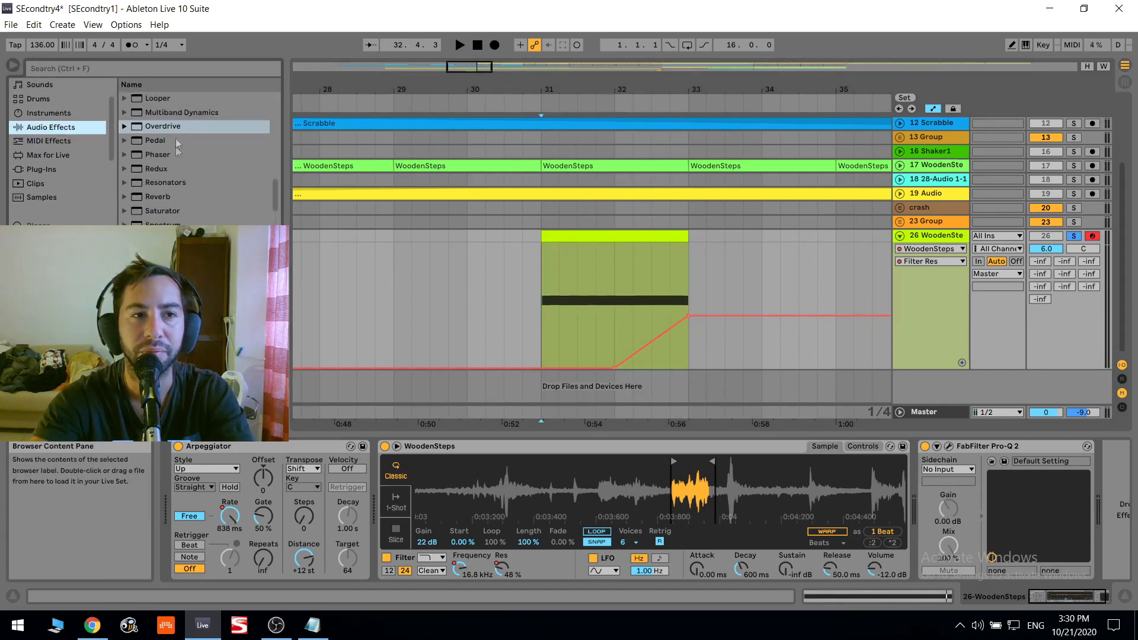
scroll(165, 145, up, 5)
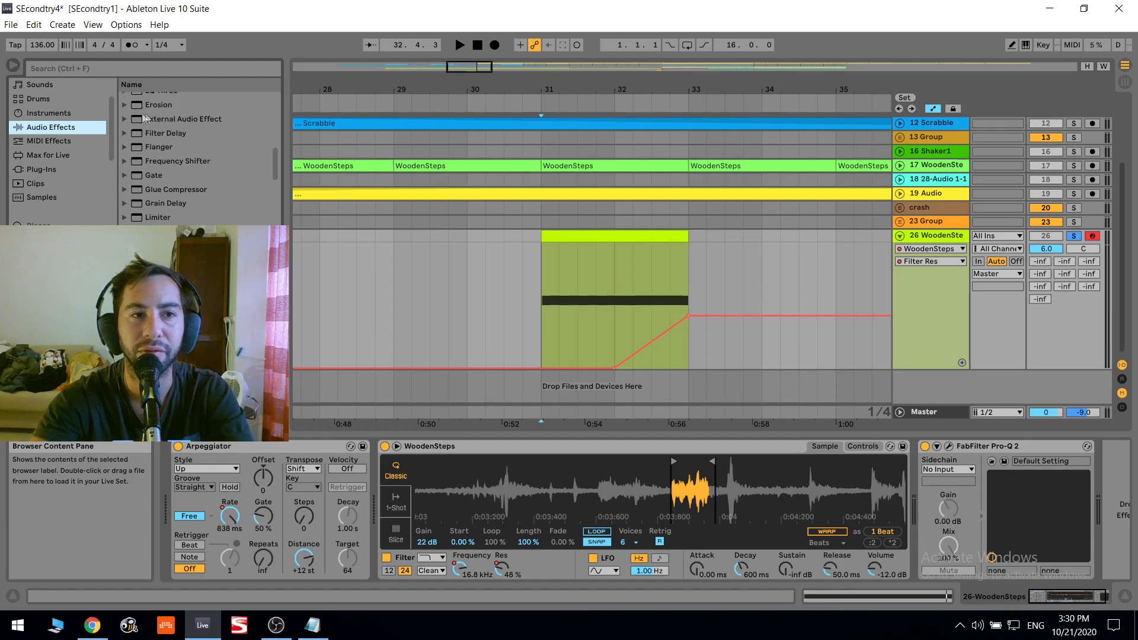
scroll(166, 116, up, 2)
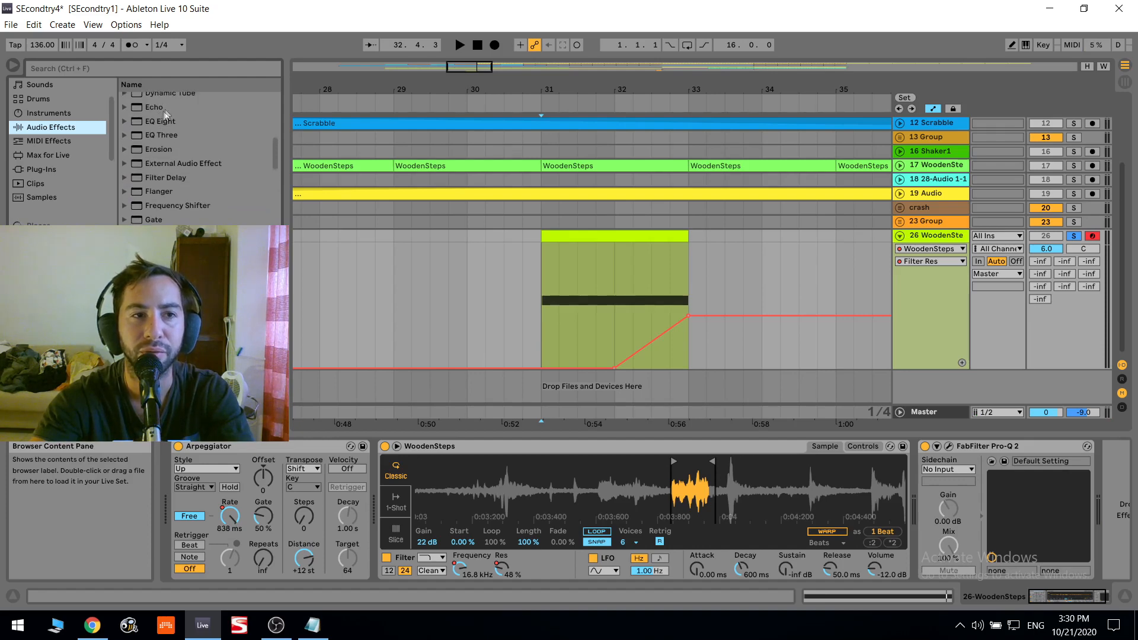
click(163, 109)
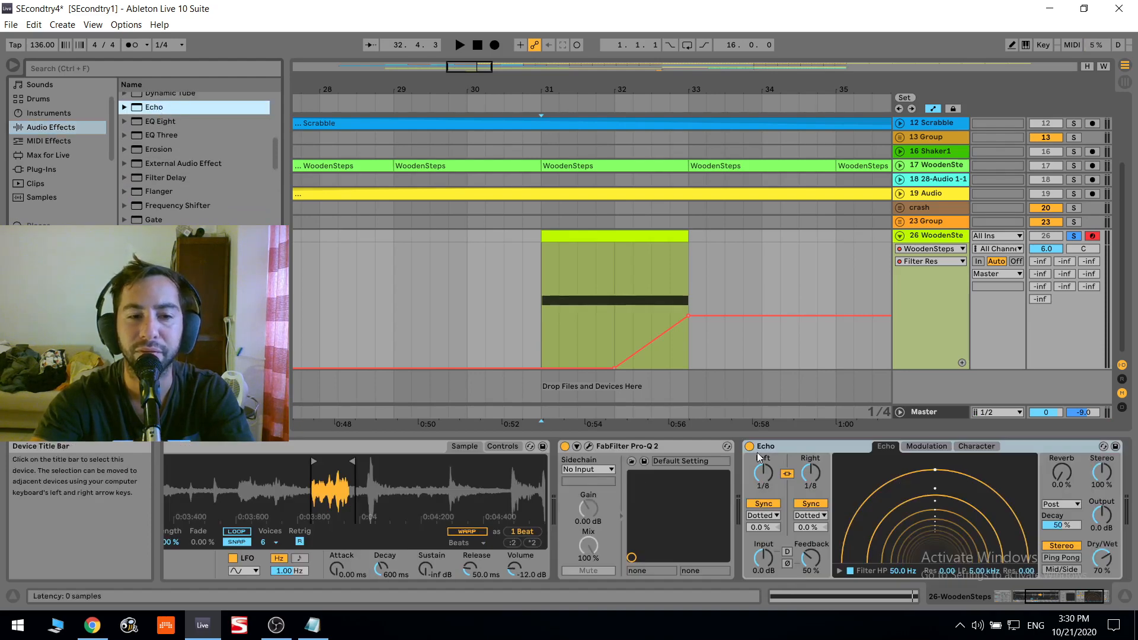
Try transposing the Simpler up to +24 st while auditioning the clip
click(1034, 596)
click(862, 446)
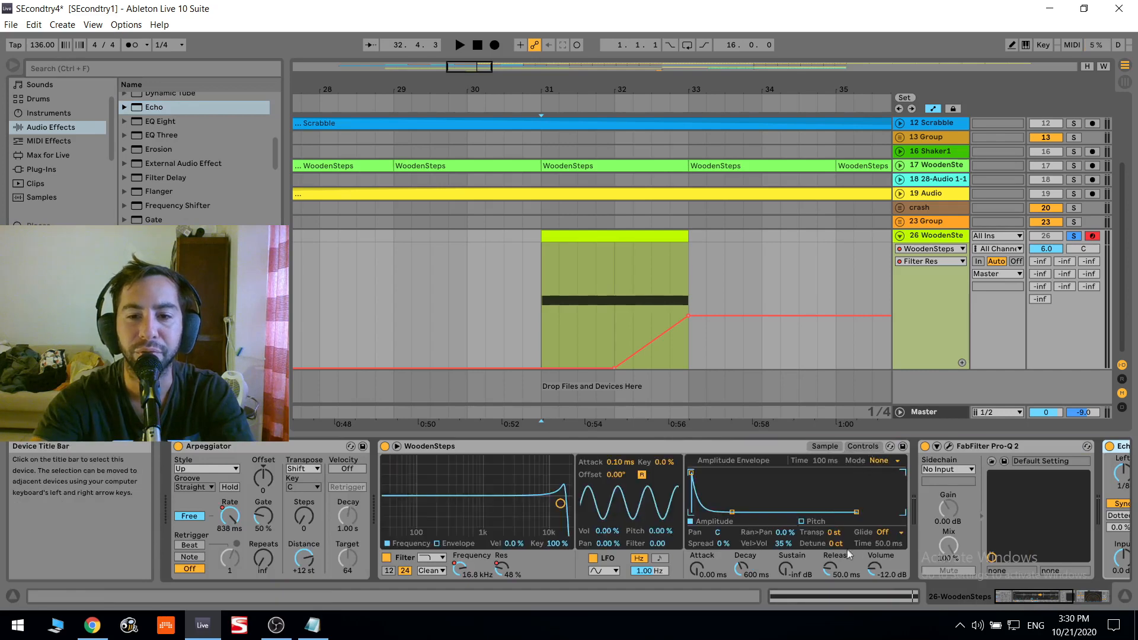
click(834, 533)
text(12)
key(Return)
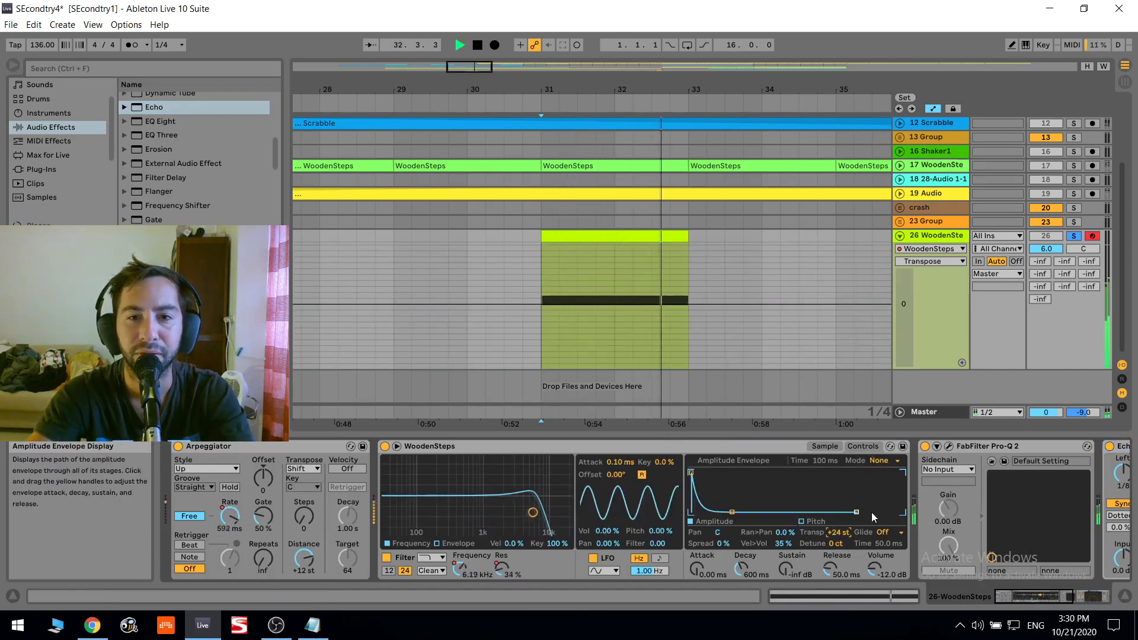
key(space)
Add a second Arpeggiator between the first one and the Simpler, and switch its rate to Free at 12.5 ms
click(49, 141)
mouse_move(176, 100)
mouse_down()
mouse_move(166, 481)
mouse_move(382, 488)
mouse_up()
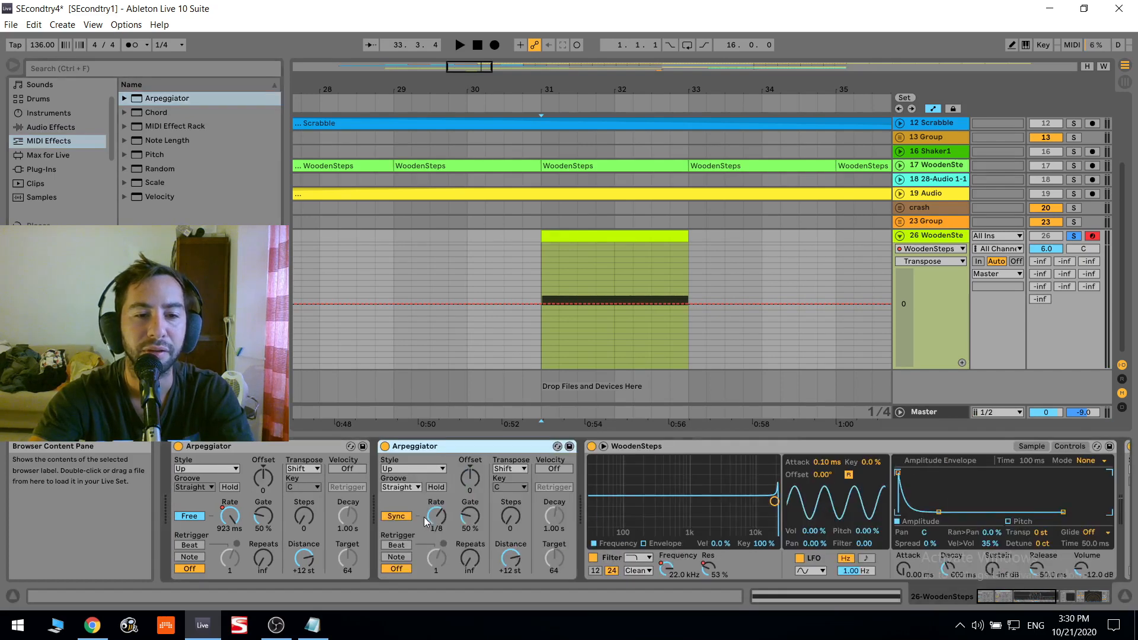
click(538, 267)
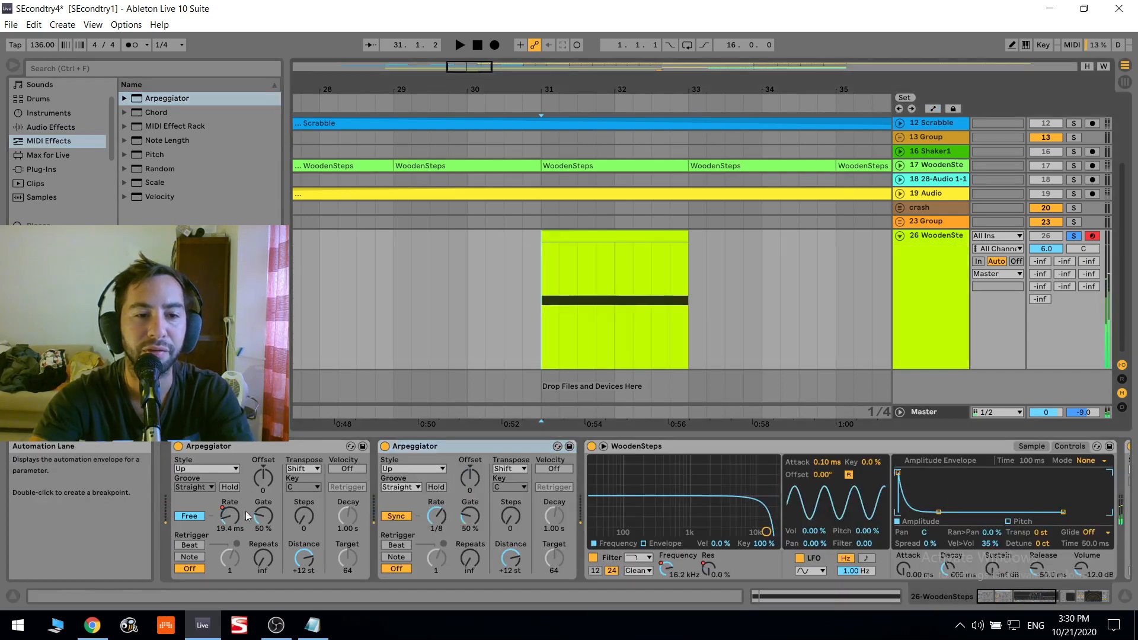
click(230, 515)
click(391, 517)
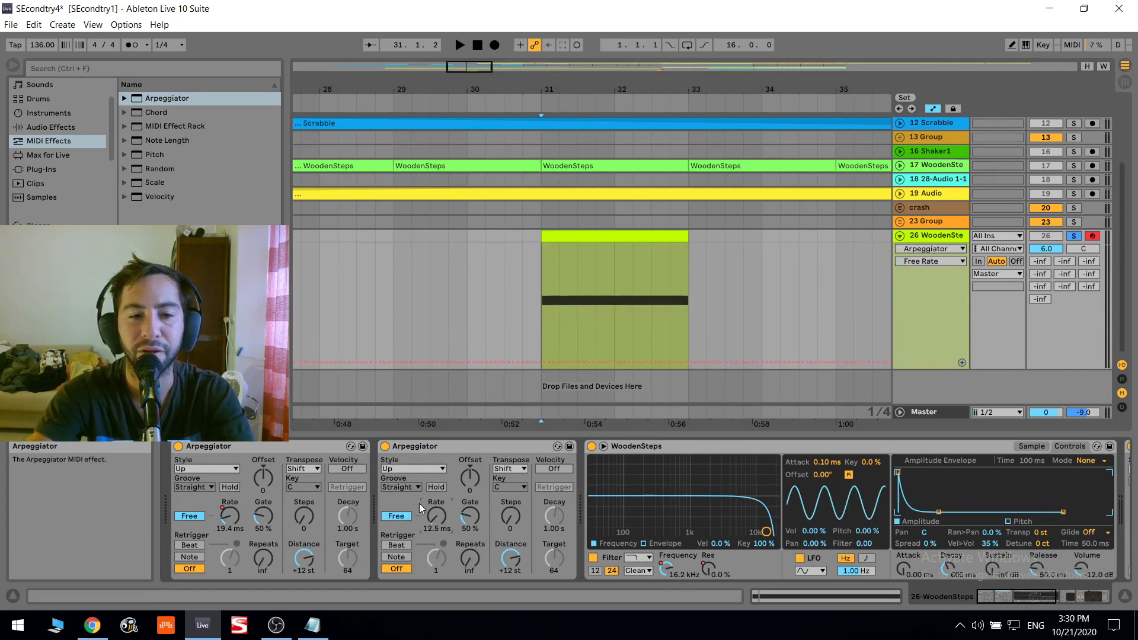
Audition the clip while checking the Simpler's sample playback, and raise the second Arpeggiator's gate to 173 %
click(277, 447)
key(space)
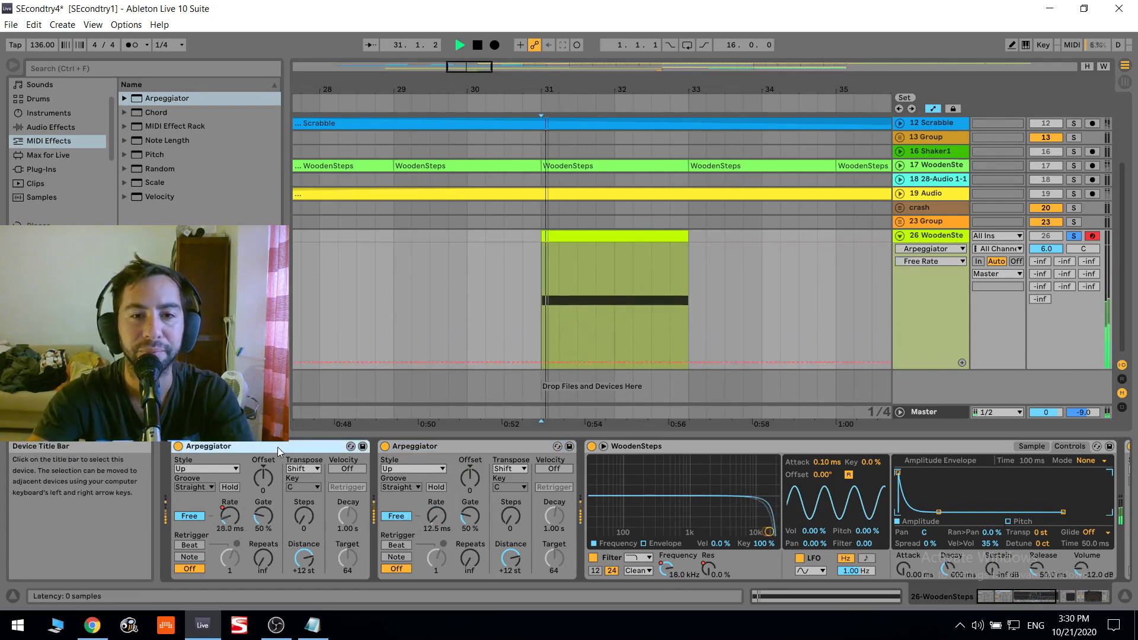
click(1033, 447)
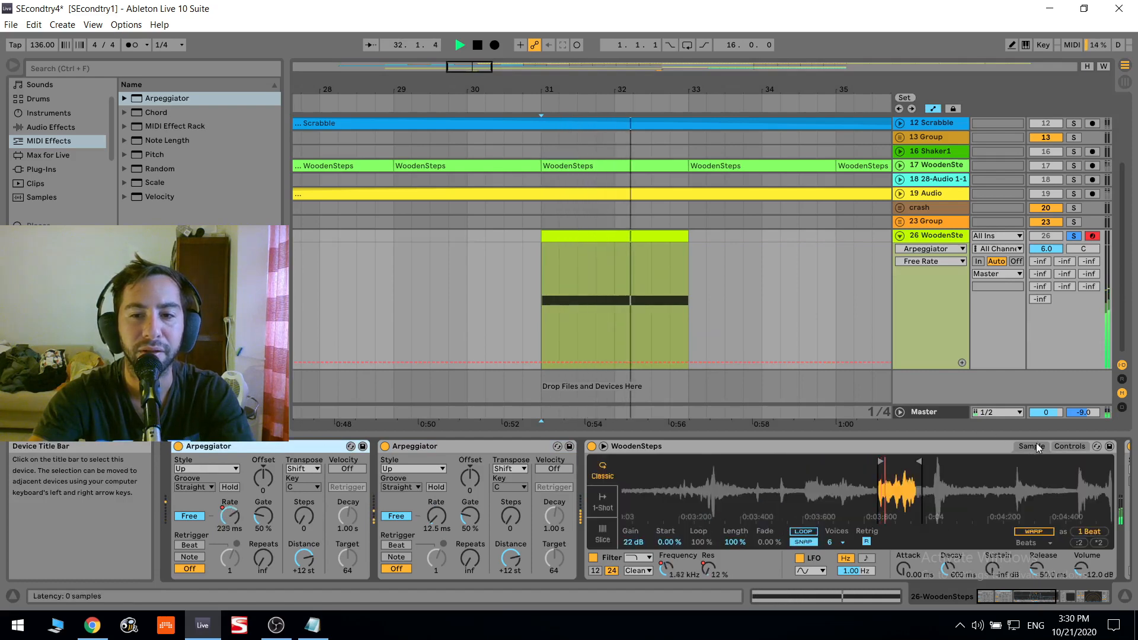
click(1076, 446)
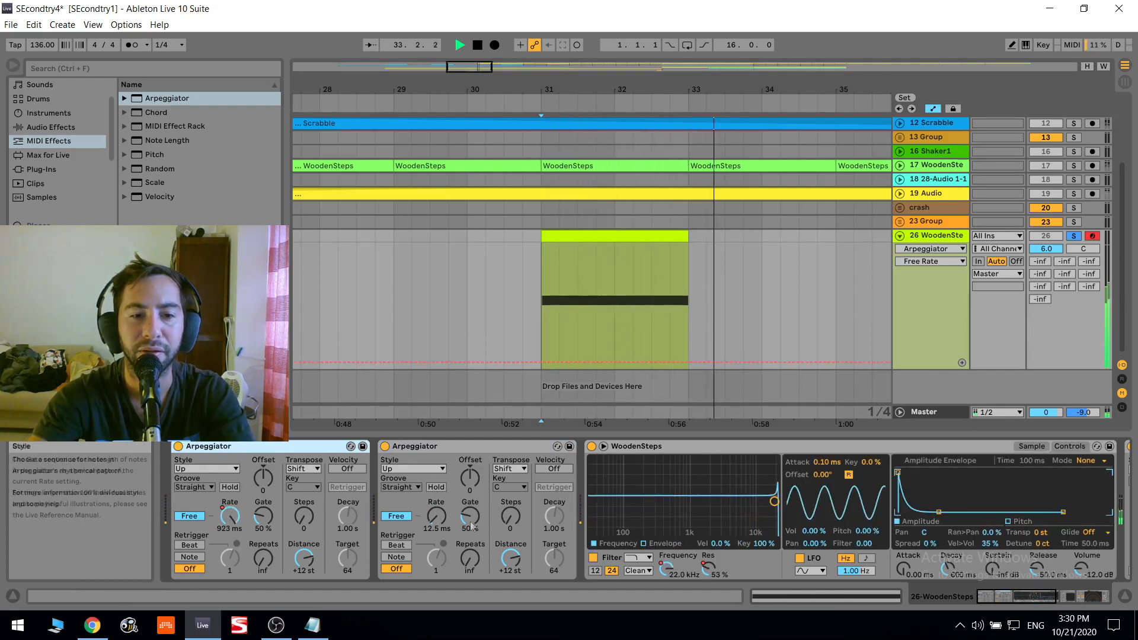
drag(470, 516, 471, 468)
key(space)
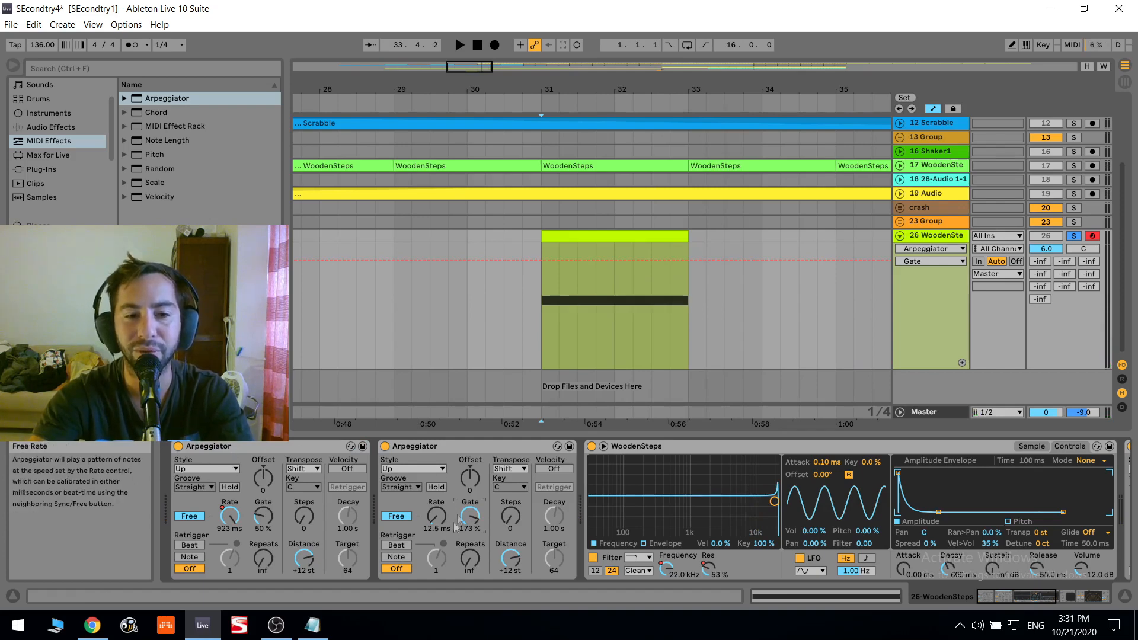
Set the second Arpeggiator's free rate to 25 ms and audition the clip
key(space)
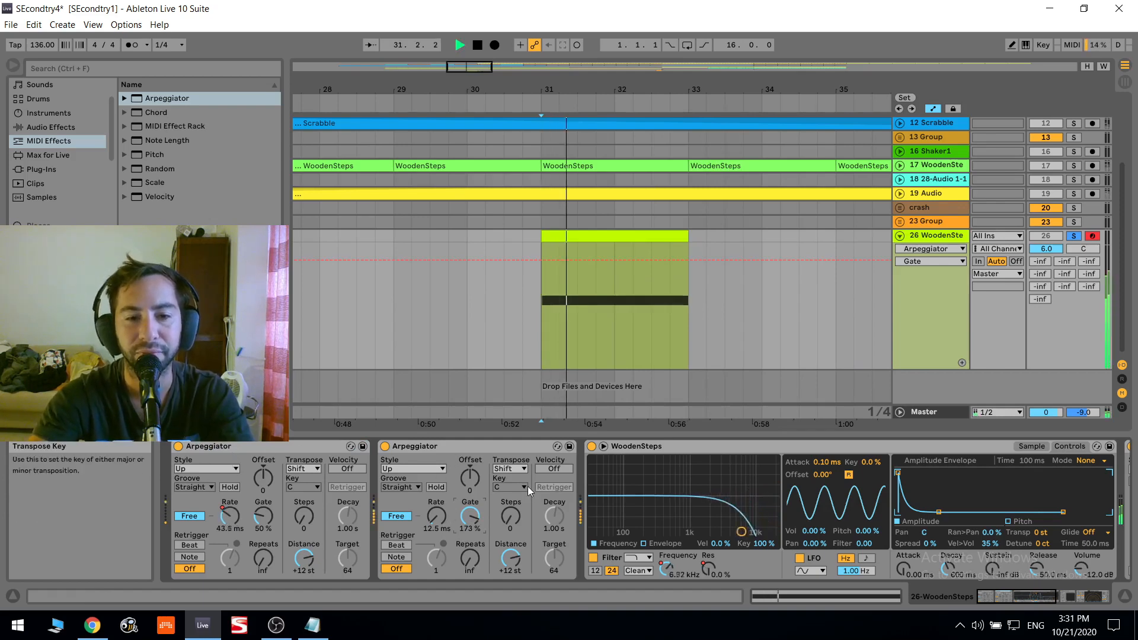
key(space)
click(437, 516)
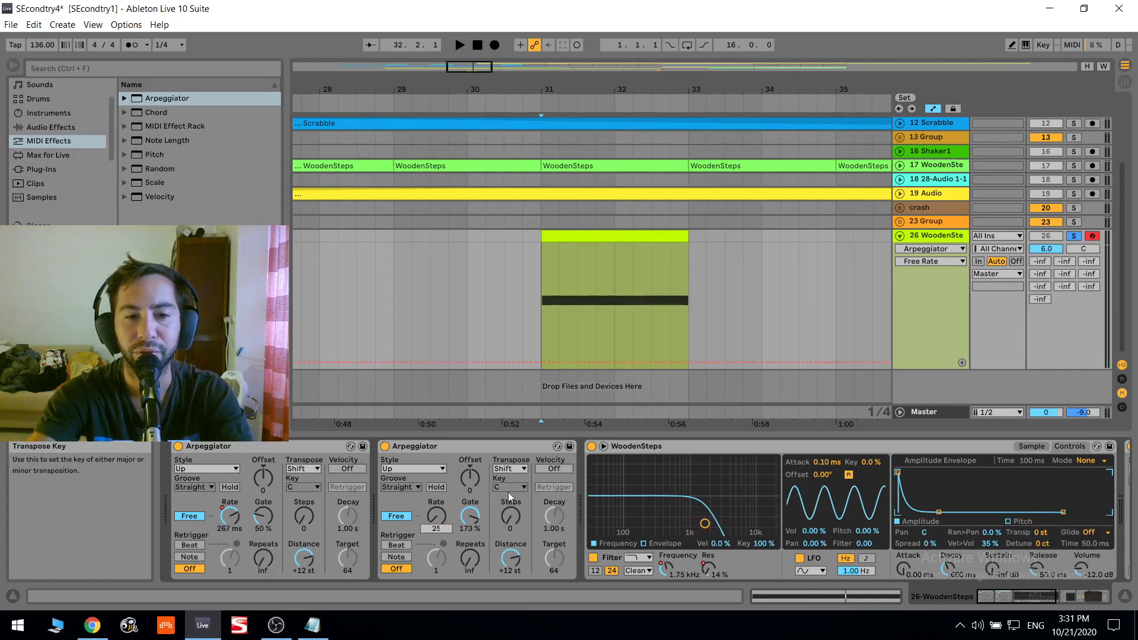
key(space)
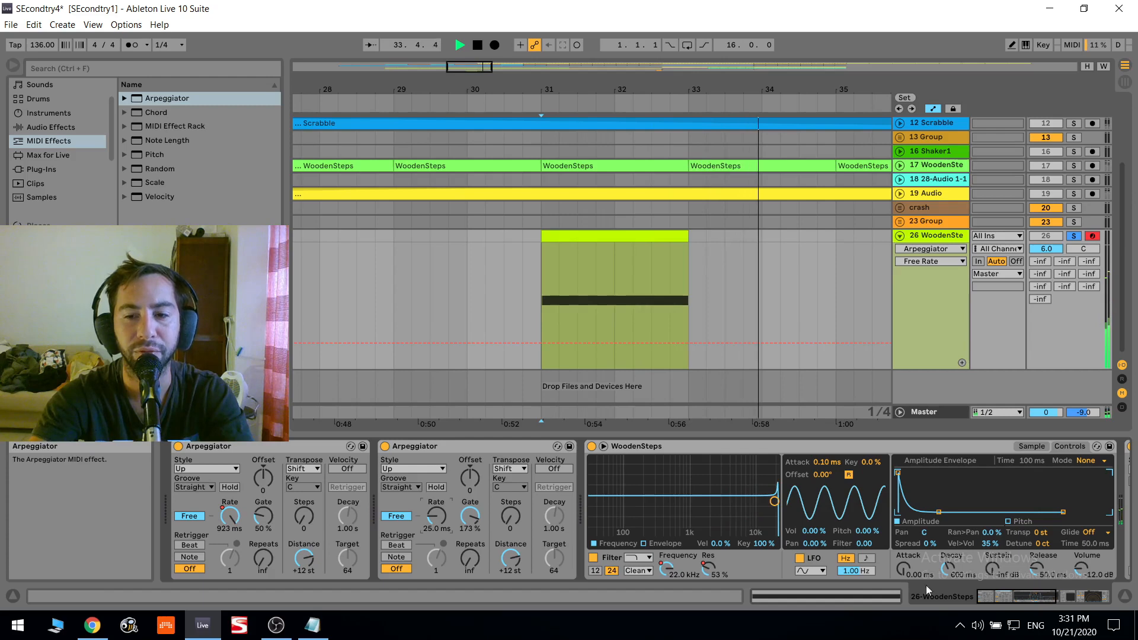
Turn the second Arpeggiator off during playback to compare the sound, and turn it back on
click(1019, 597)
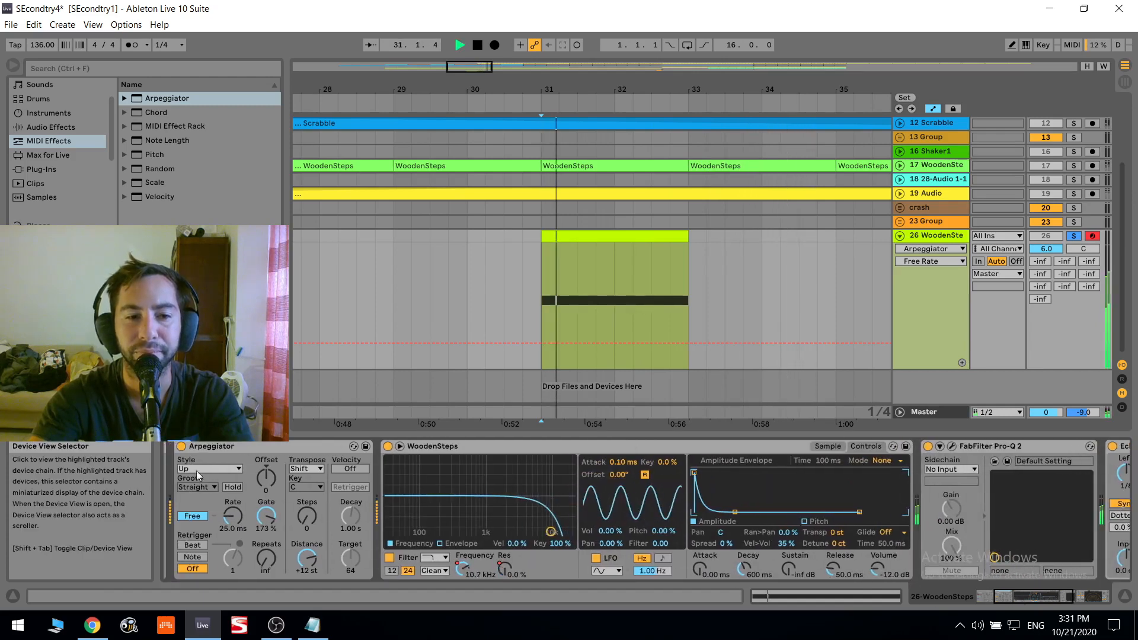
click(181, 446)
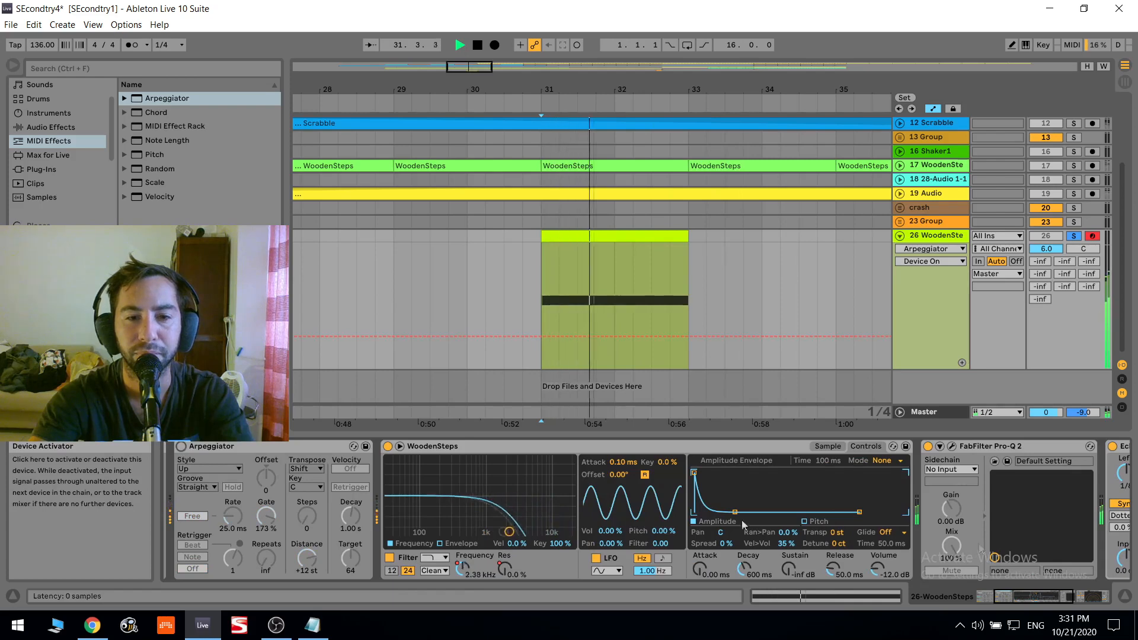
click(988, 599)
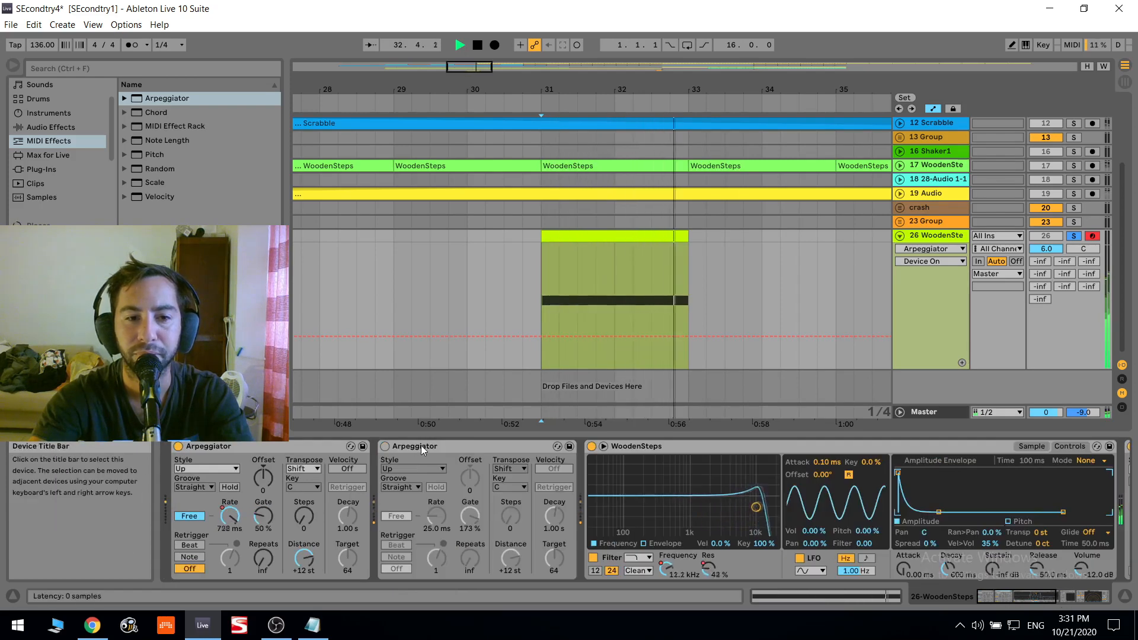
click(384, 446)
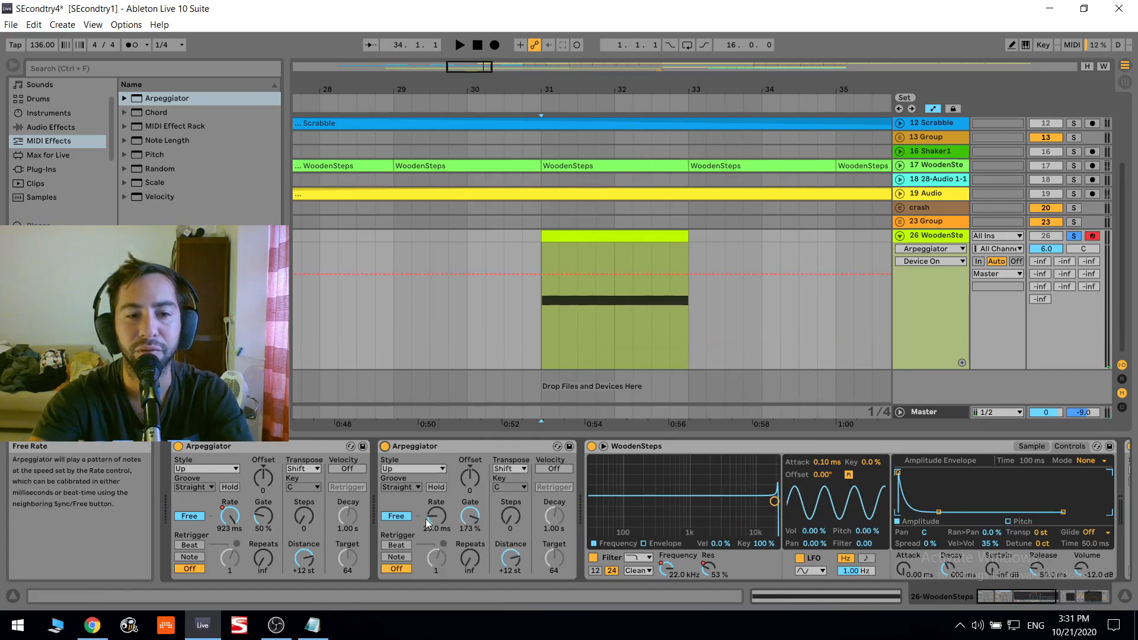
Fold the second Arpeggiator and show the Simpler's sample waveform
double_click(438, 447)
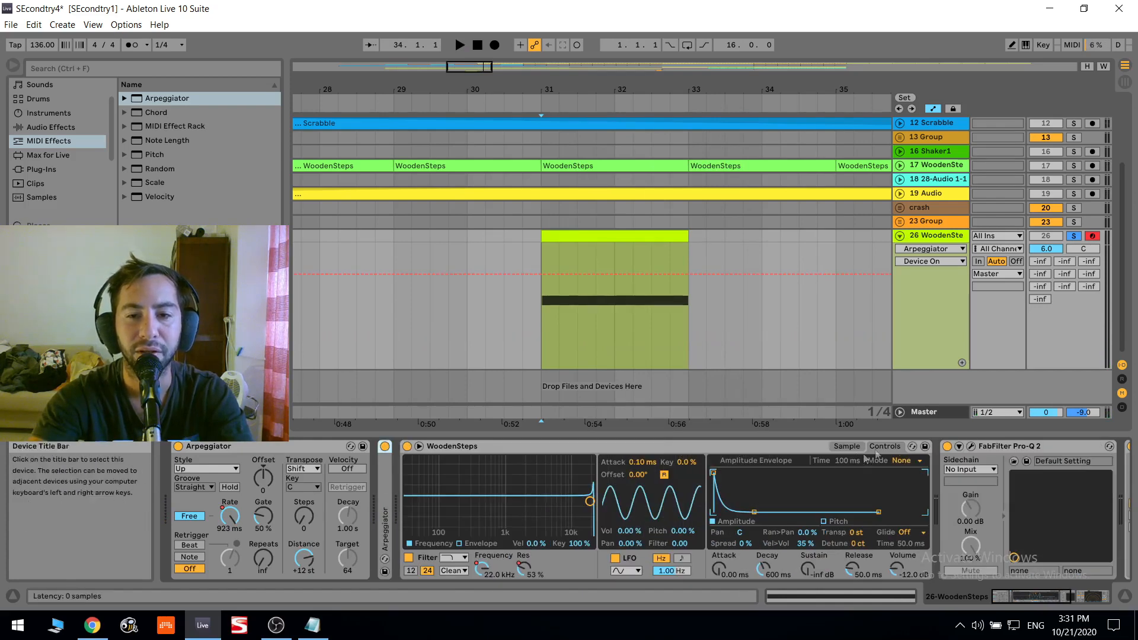
click(842, 452)
click(846, 447)
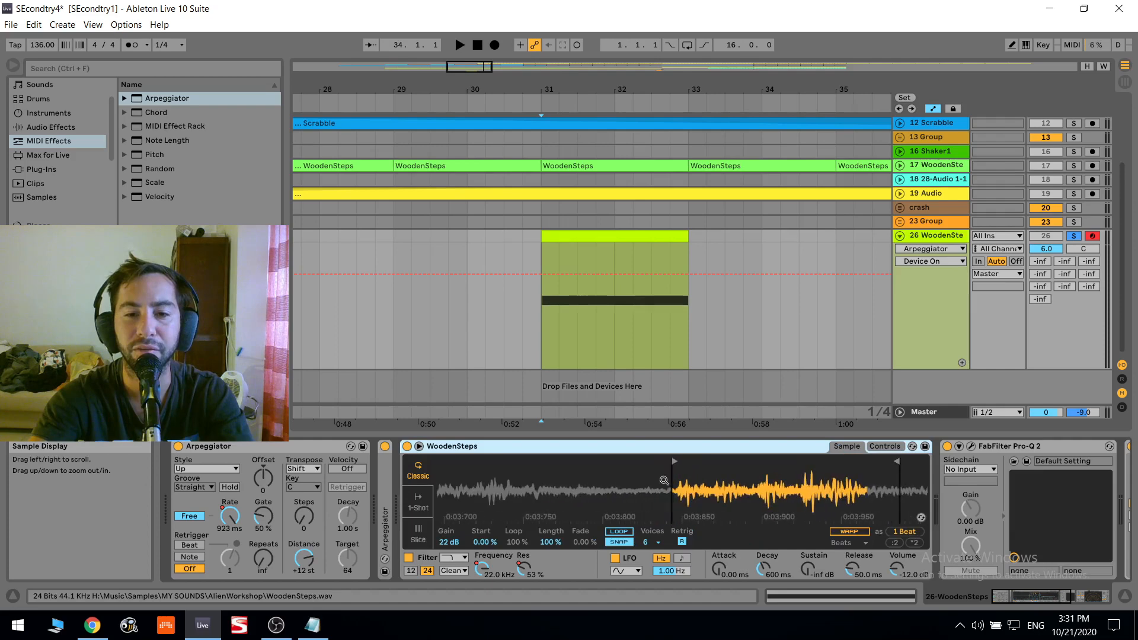
Examine the Simpler's sample waveform around the looped section and audition the clip
drag(592, 516, 591, 516)
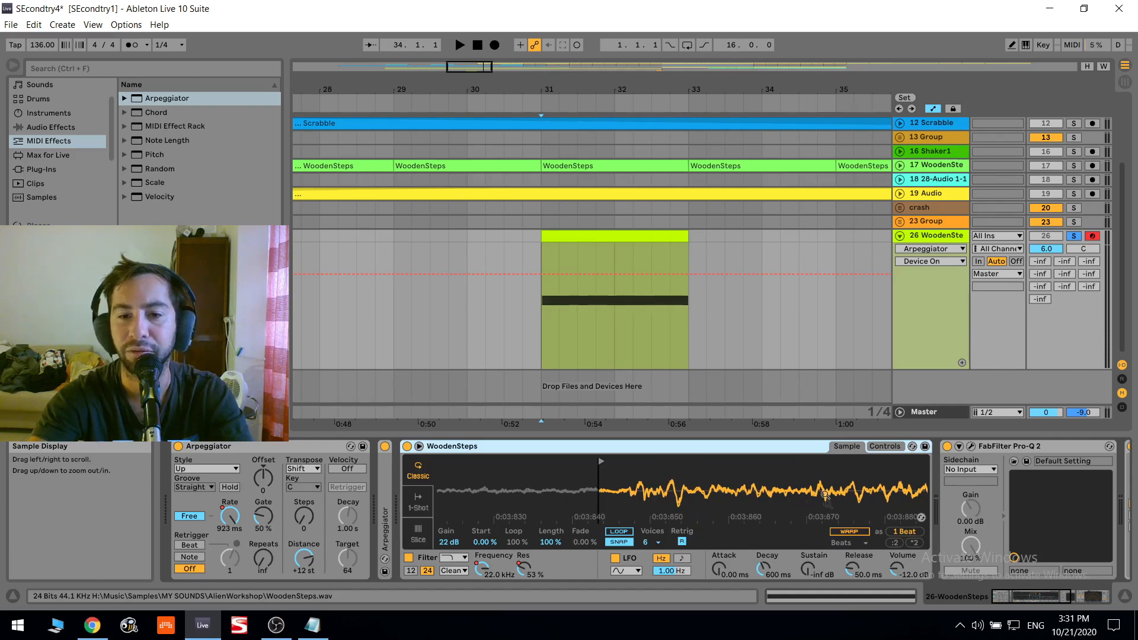
drag(825, 494, 825, 494)
key(space)
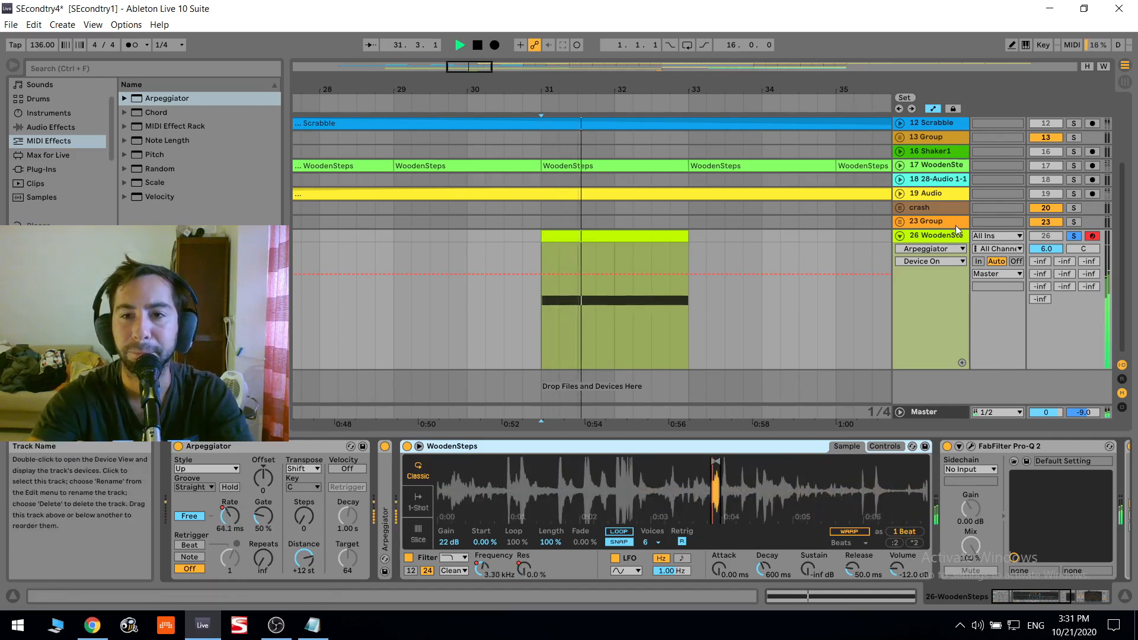
key(space)
Set Echo to Ping Pong and automate its Dry/Wet from 61 % at bar 31 to 0 % near bar 32, rising to 89 % just past bar 33
drag(1040, 596, 1086, 596)
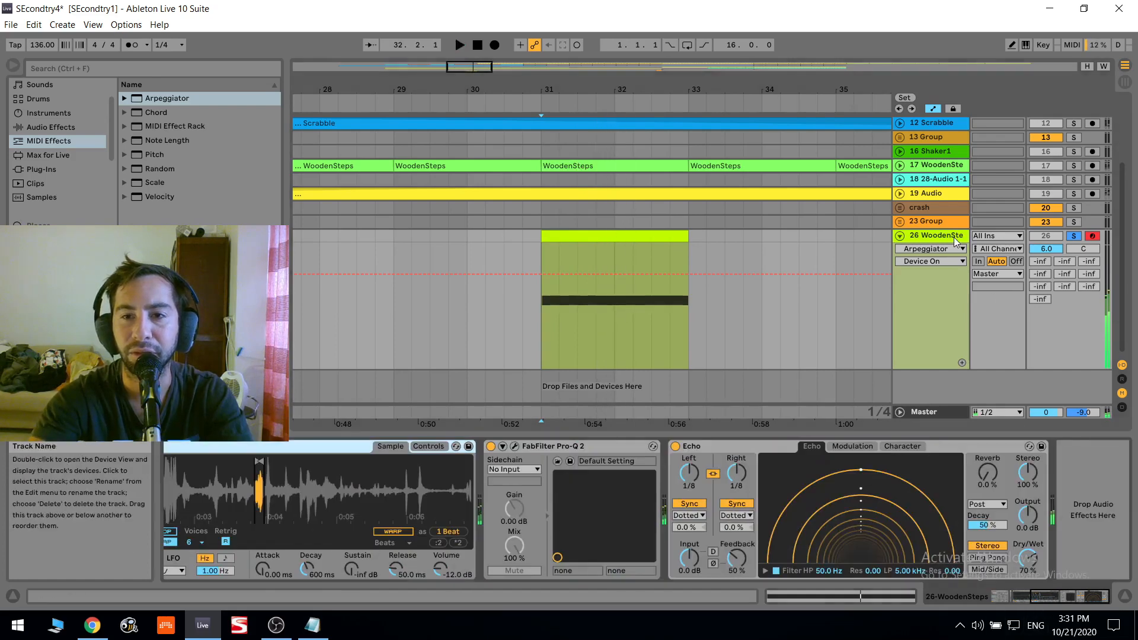
click(1001, 558)
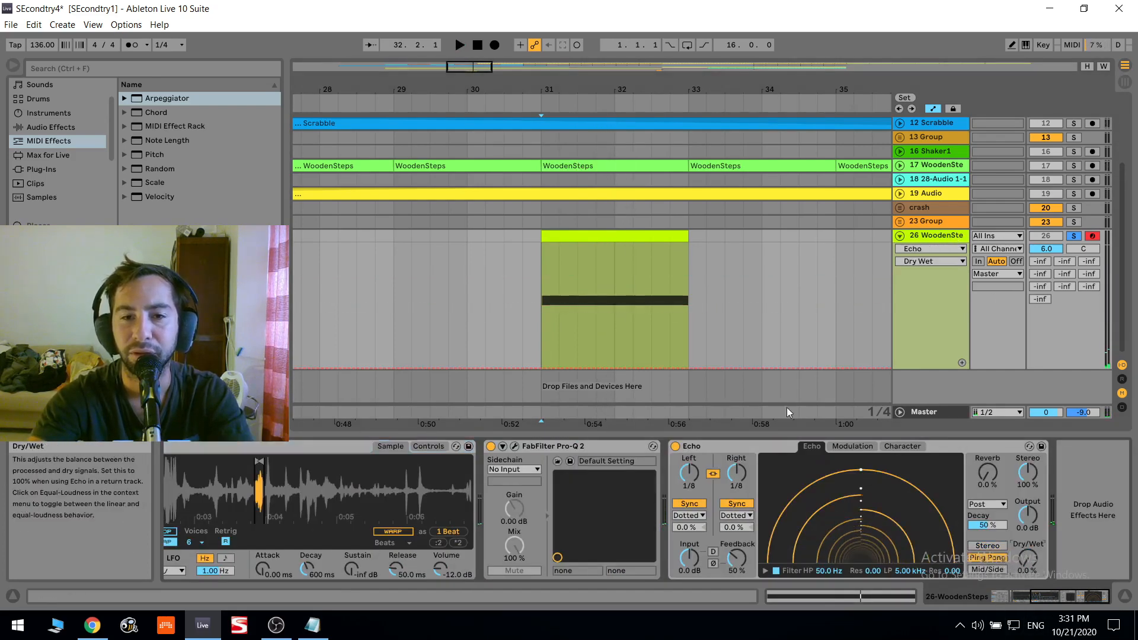
drag(547, 366, 550, 290)
key(space)
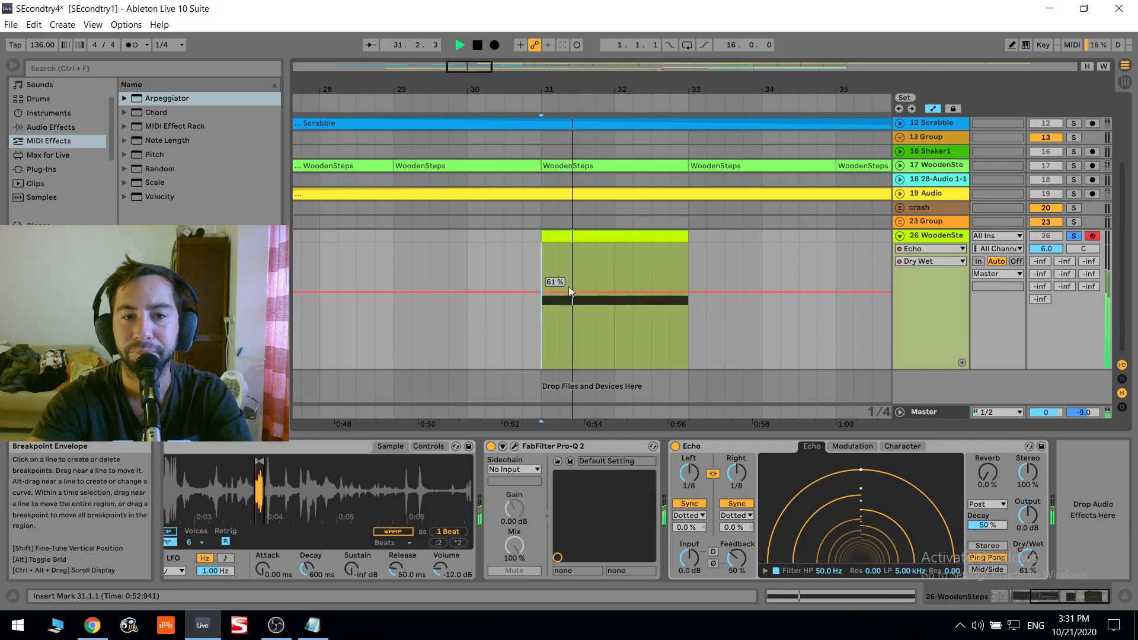
key(space)
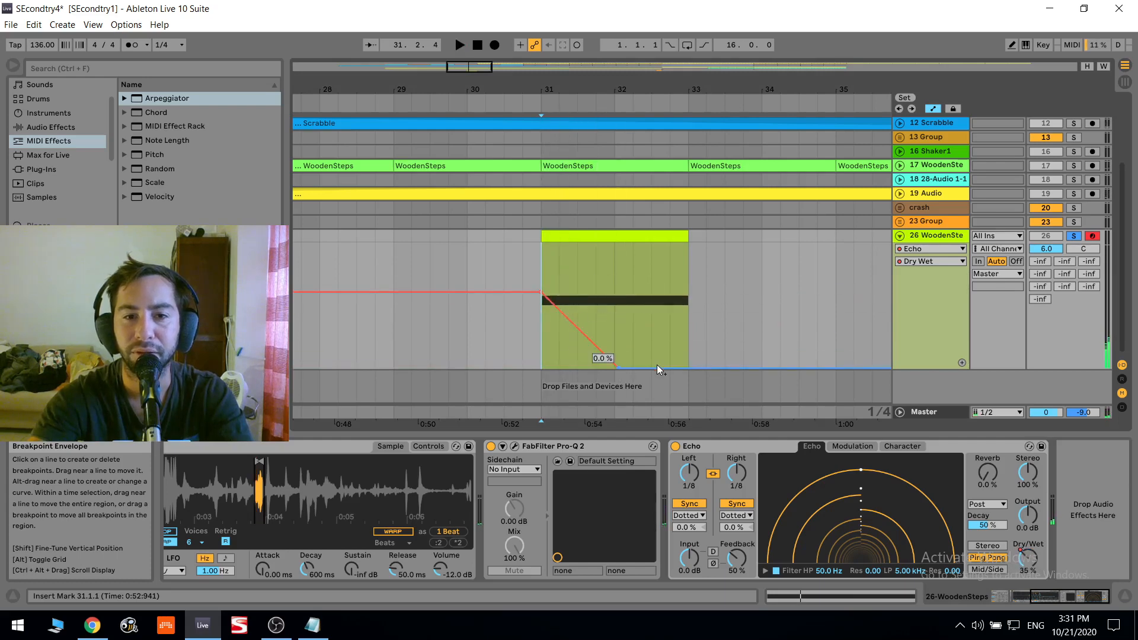
drag(657, 367, 687, 258)
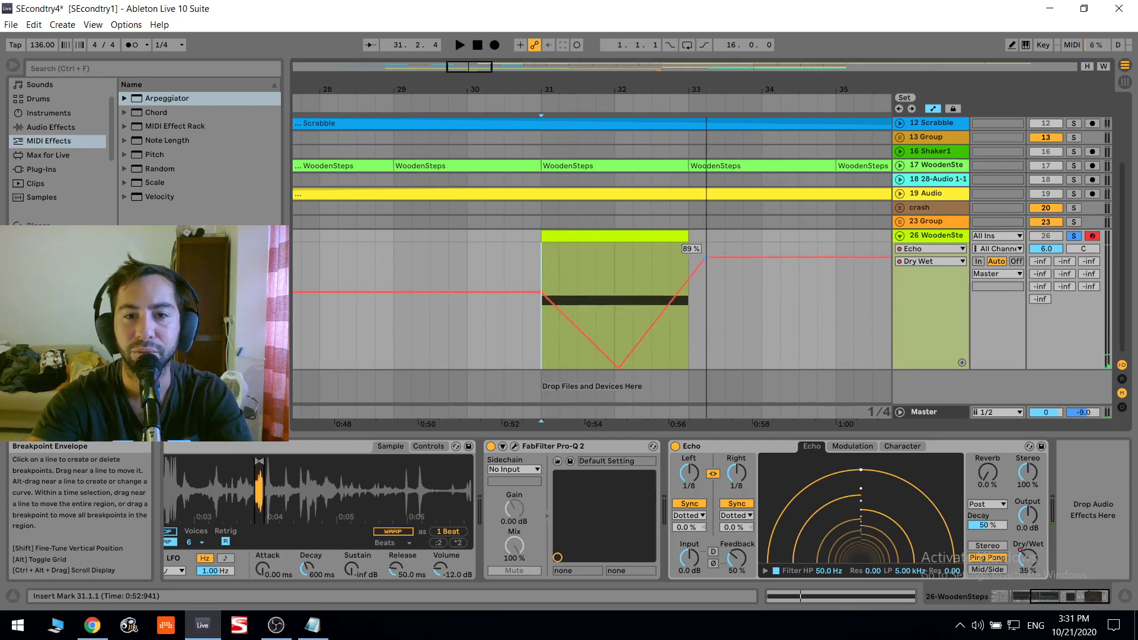
Switch Echo's delays to Time mode and automate the left time from 1 ms through a rise and dip up to 715 ms at bar 33
click(736, 503)
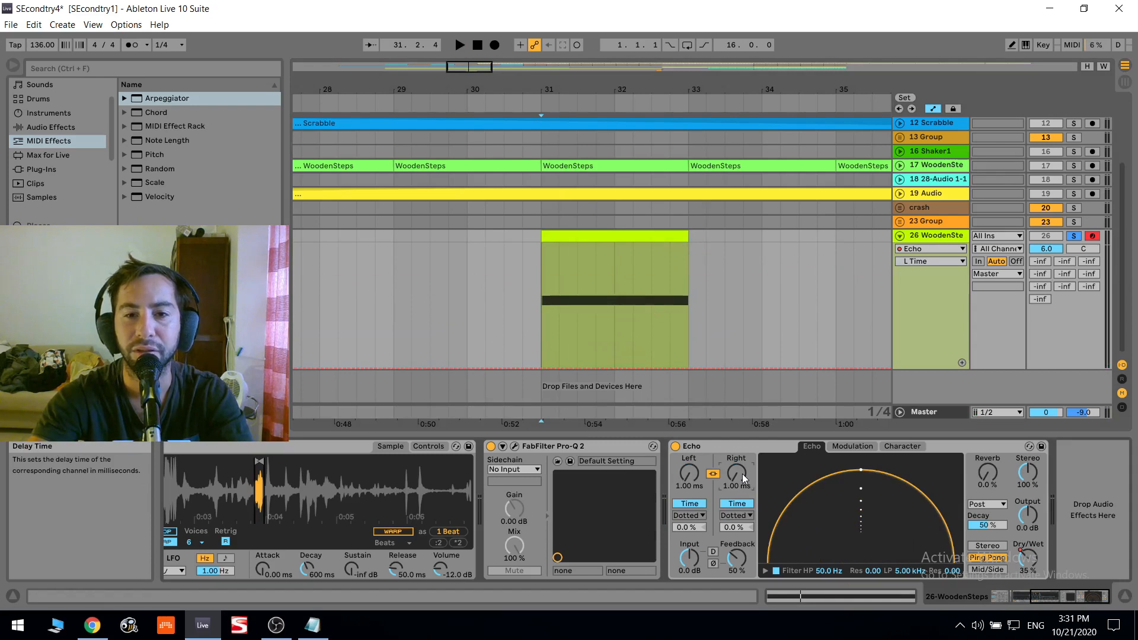
key(space)
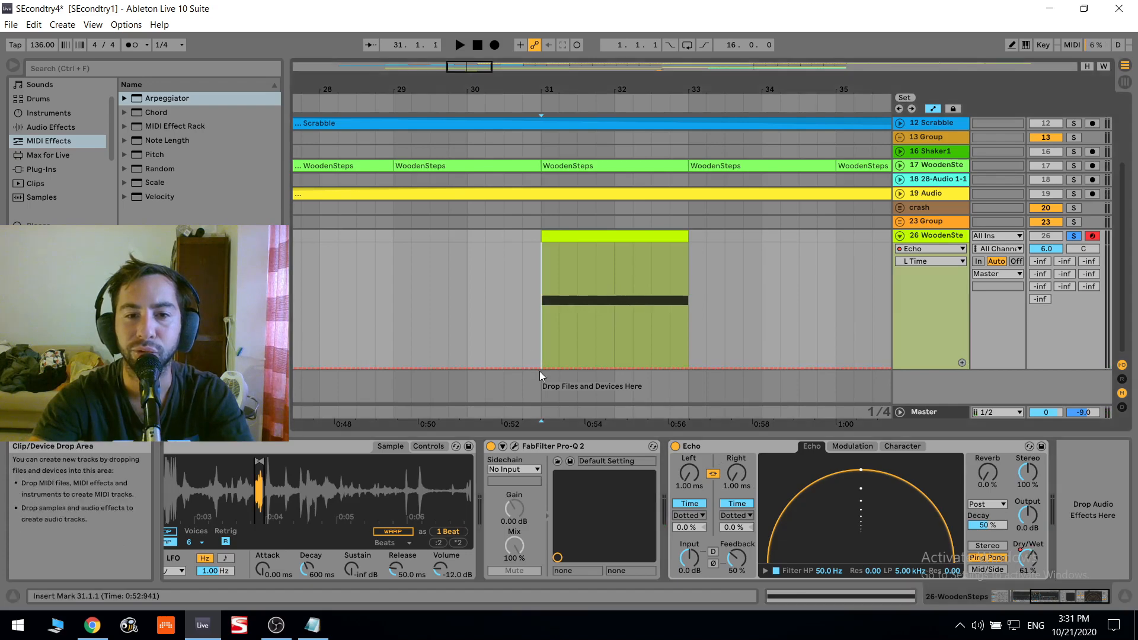
mouse_move(542, 368)
mouse_down()
mouse_move(615, 342)
mouse_move(632, 311)
mouse_move(614, 319)
mouse_move(652, 335)
mouse_move(652, 354)
mouse_move(689, 282)
mouse_up()
key(space)
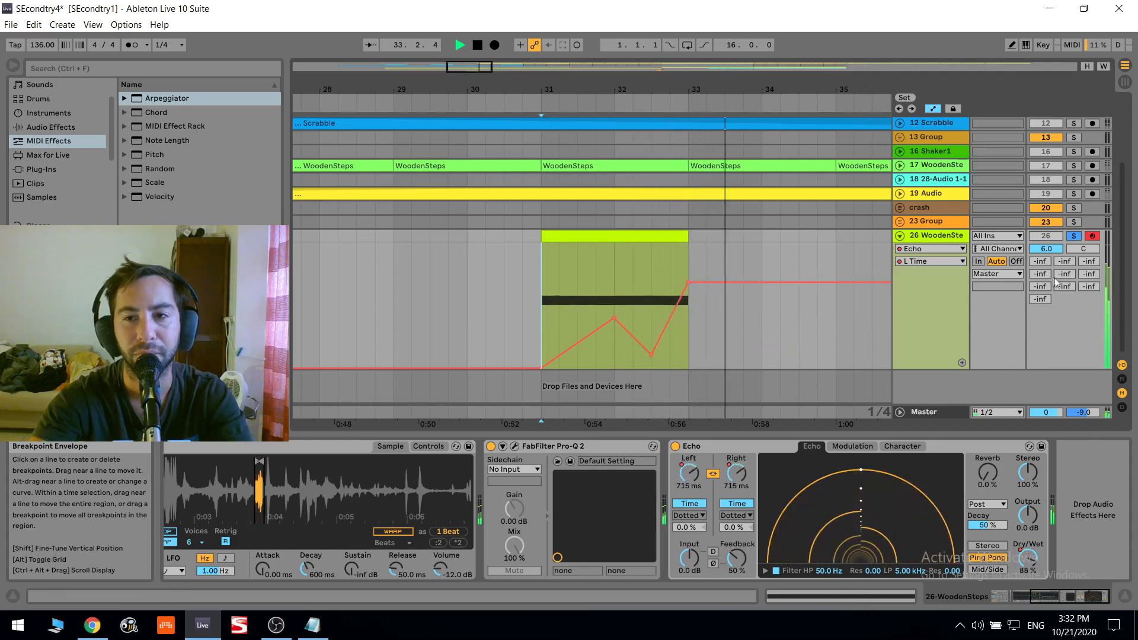
Raise the WoodenSteps track's I-VERYLONG send to 0, then unsolo the track and hide automation to hear it in the mix from before the clip
drag(1089, 286, 1089, 231)
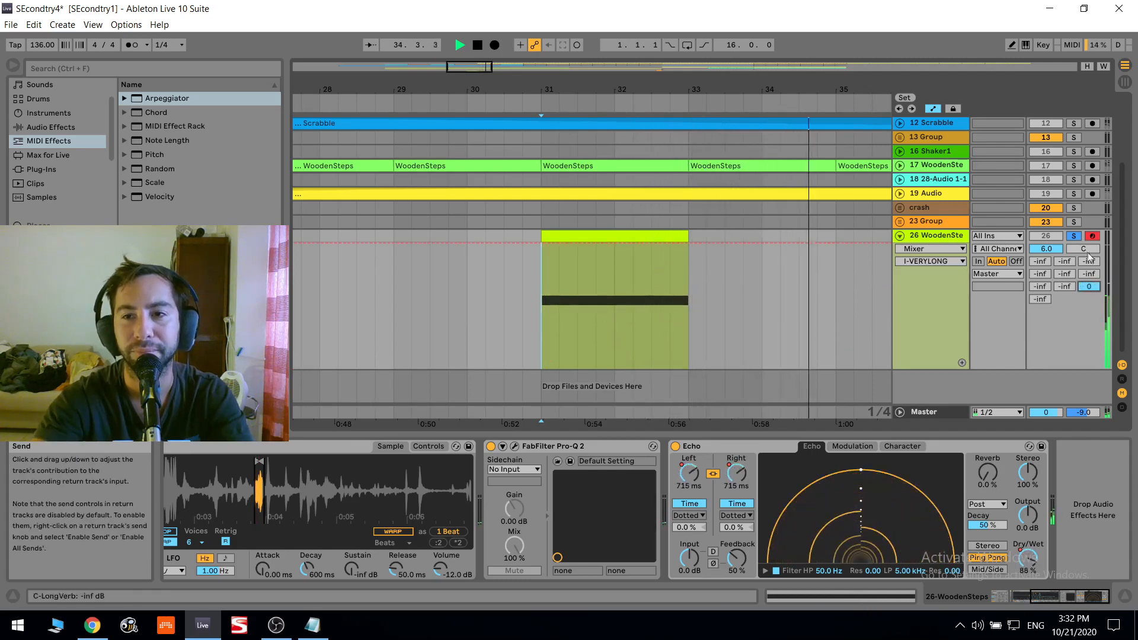
click(1073, 235)
key(a)
click(404, 330)
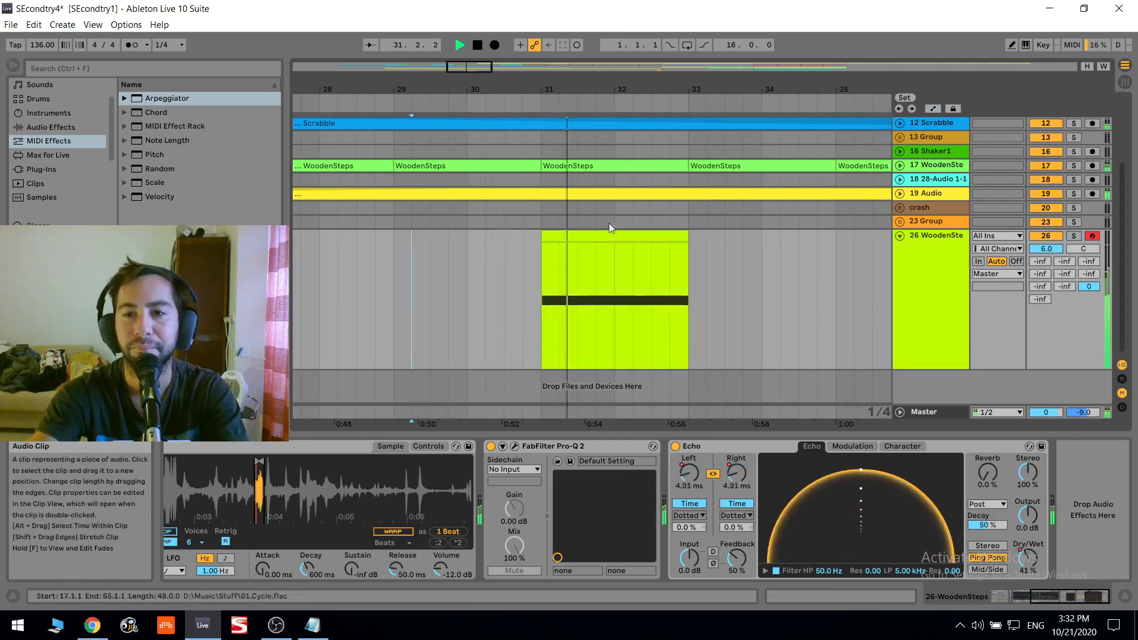
Play the transition in the full mix from bar 31 with the whole arrangement in view, and fold all tracks
drag(726, 89, 727, 57)
drag(481, 70, 796, 72)
scroll(662, 190, up, 3)
scroll(594, 259, down, 4)
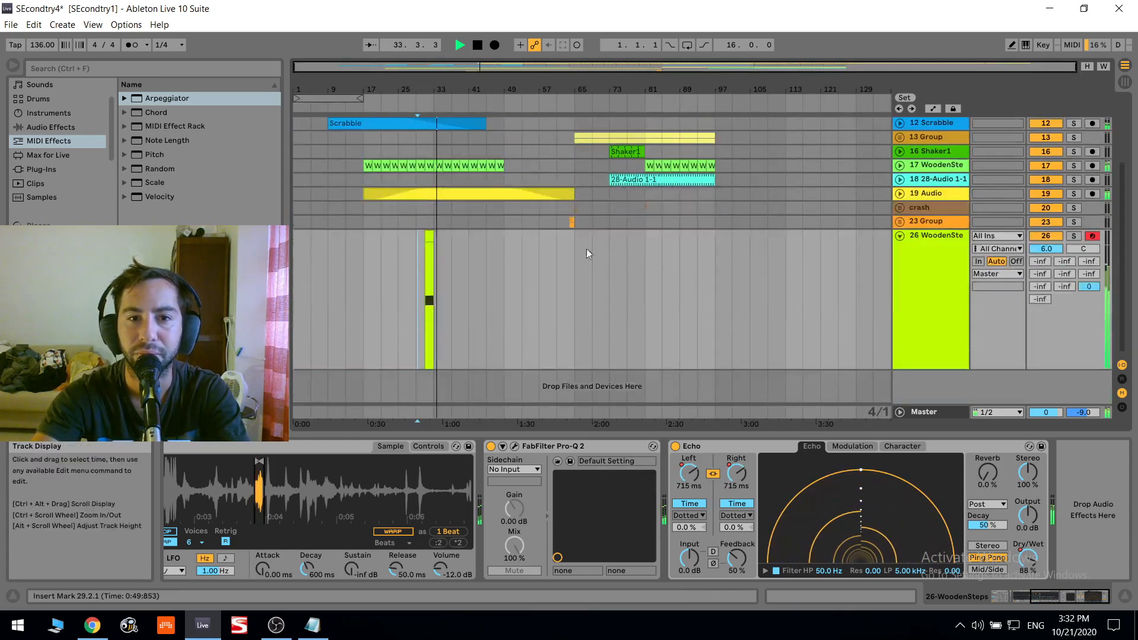
click(607, 205)
click(417, 211)
key(space)
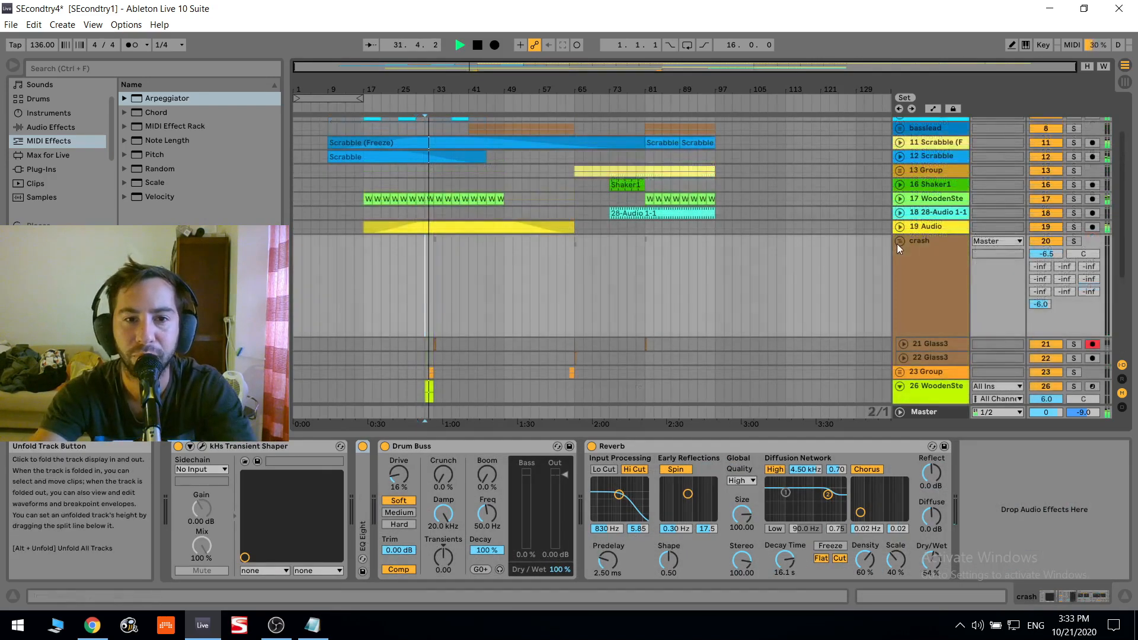
alt+click(898, 242)
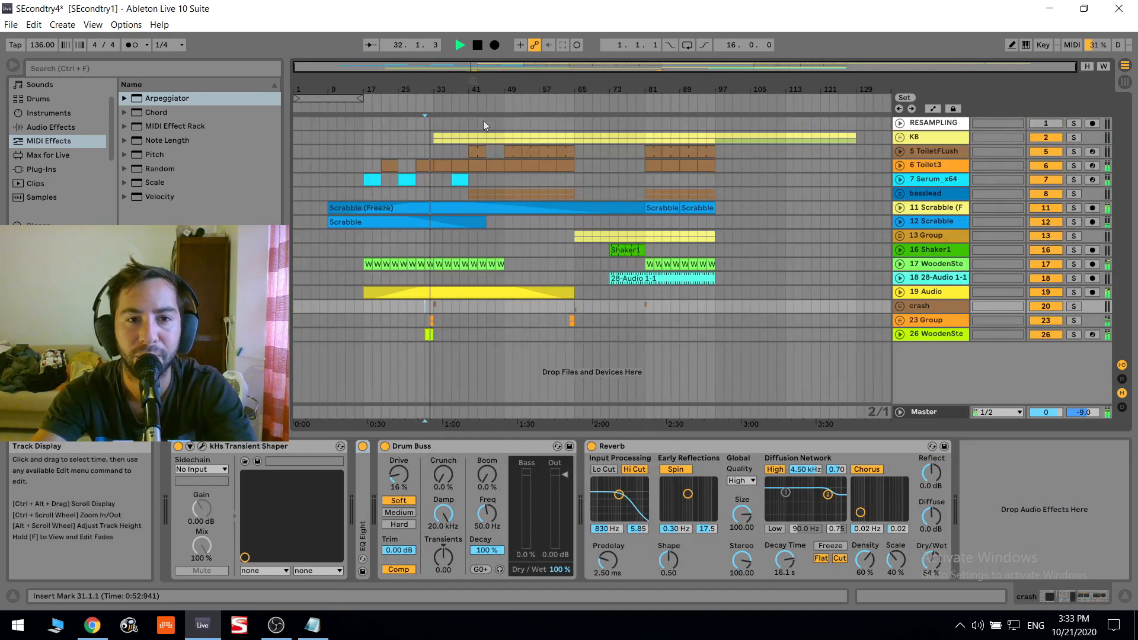